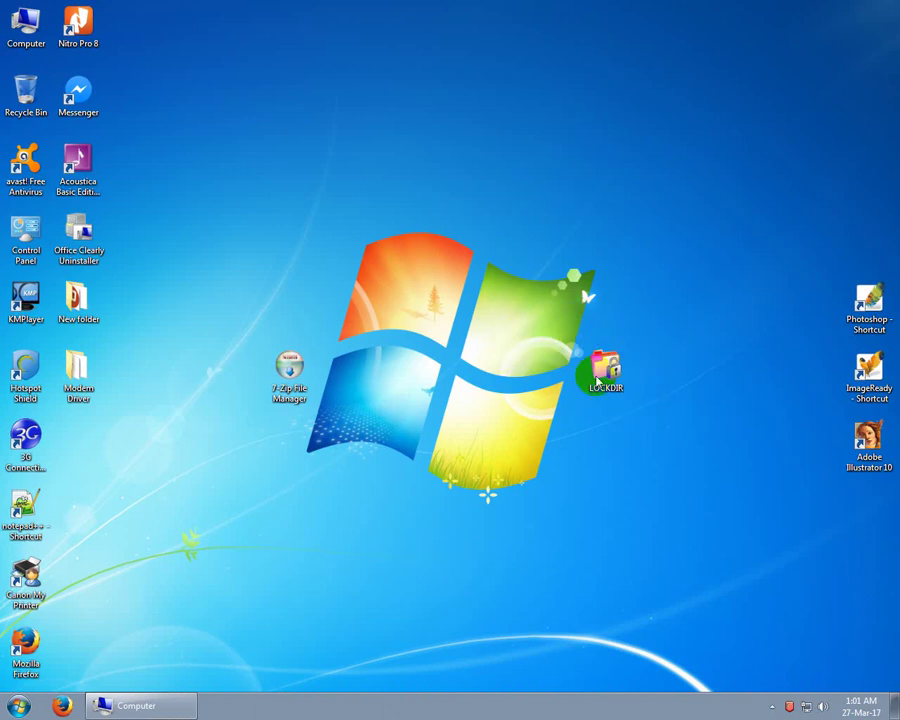
Nudge the LOCKDIR desktop icon right and back again, then refresh the desktop
{"action": "left_click", "coordinate": [659, 372]}
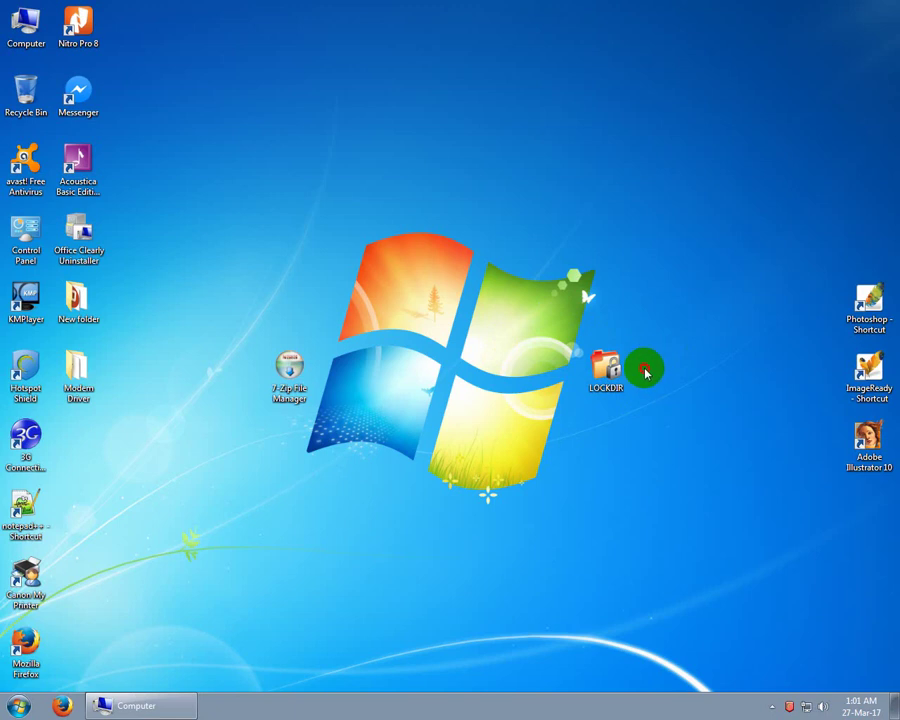
{"action": "left_click_drag", "start_coordinate": [608, 368], "coordinate": [667, 356]}
{"action": "right_click", "coordinate": [681, 277]}
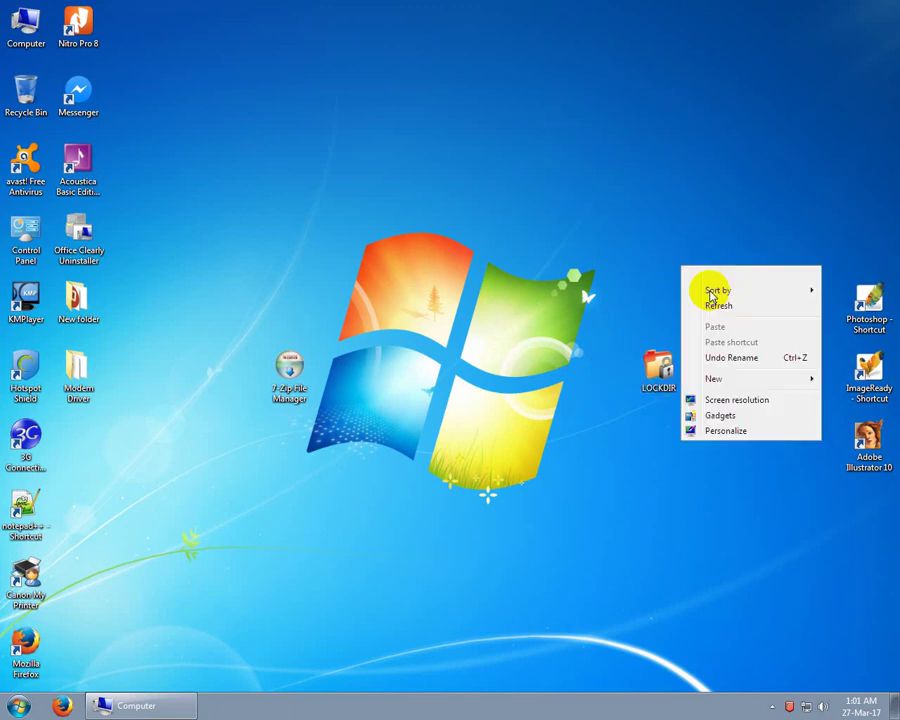
{"action": "left_click", "coordinate": [710, 303]}
{"action": "left_click", "coordinate": [680, 355]}
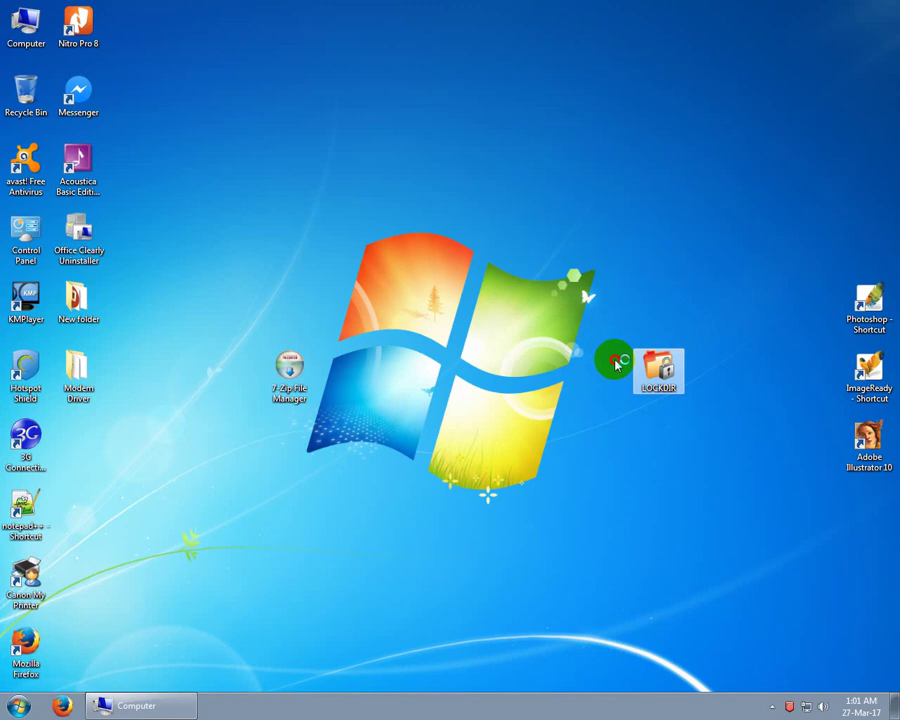
{"action": "left_click_drag", "start_coordinate": [630, 368], "coordinate": [576, 366]}
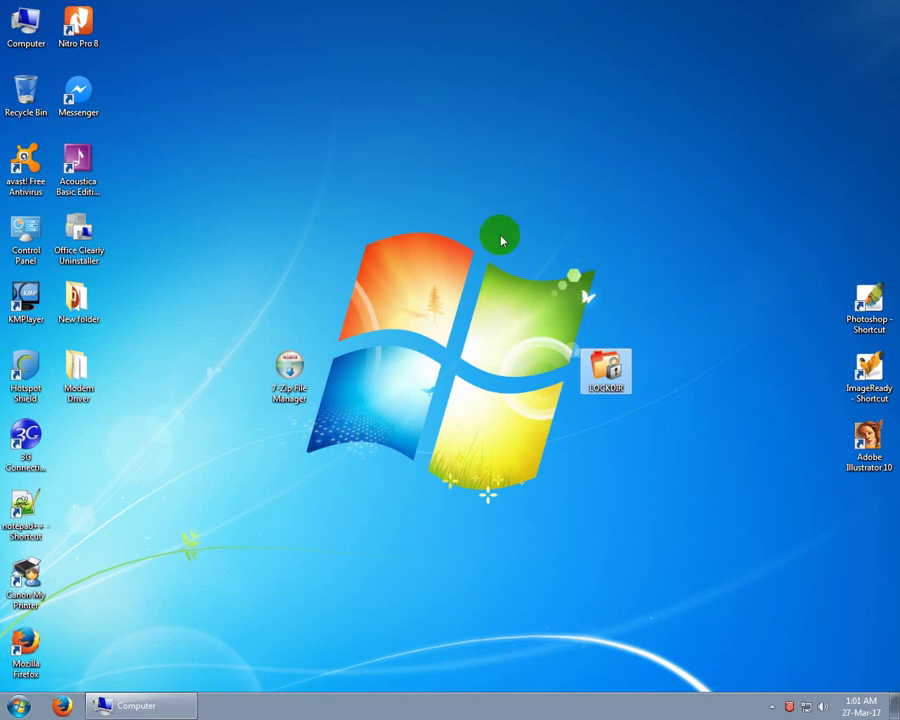
{"action": "right_click", "coordinate": [640, 209]}
{"action": "left_click", "coordinate": [677, 261]}
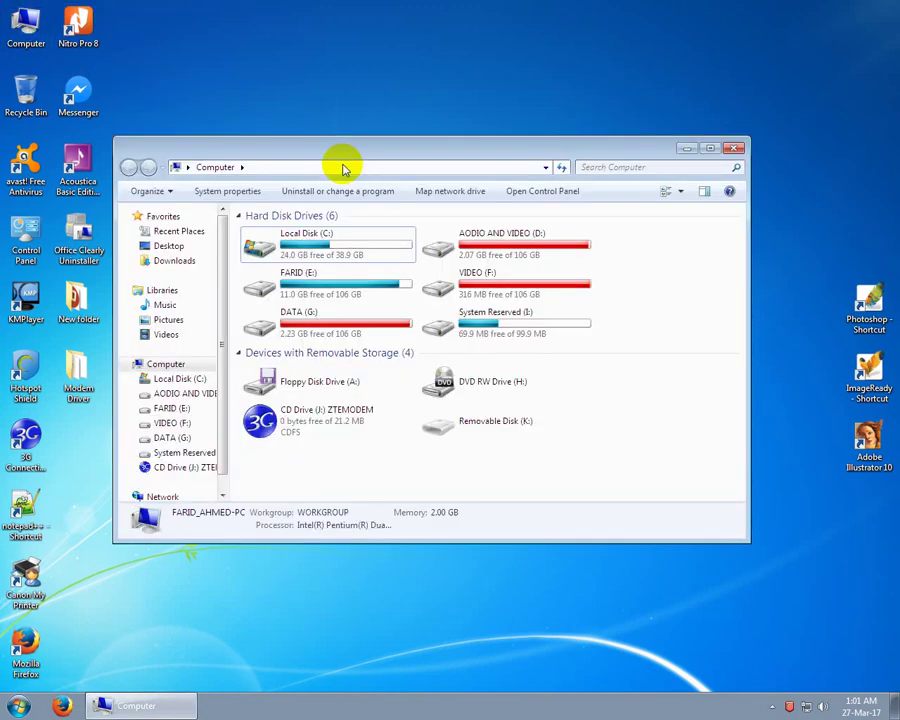
Open E:\New folder (2)\My Personal Files and launch LOCKDIR
{"action": "double_click", "coordinate": [330, 285]}
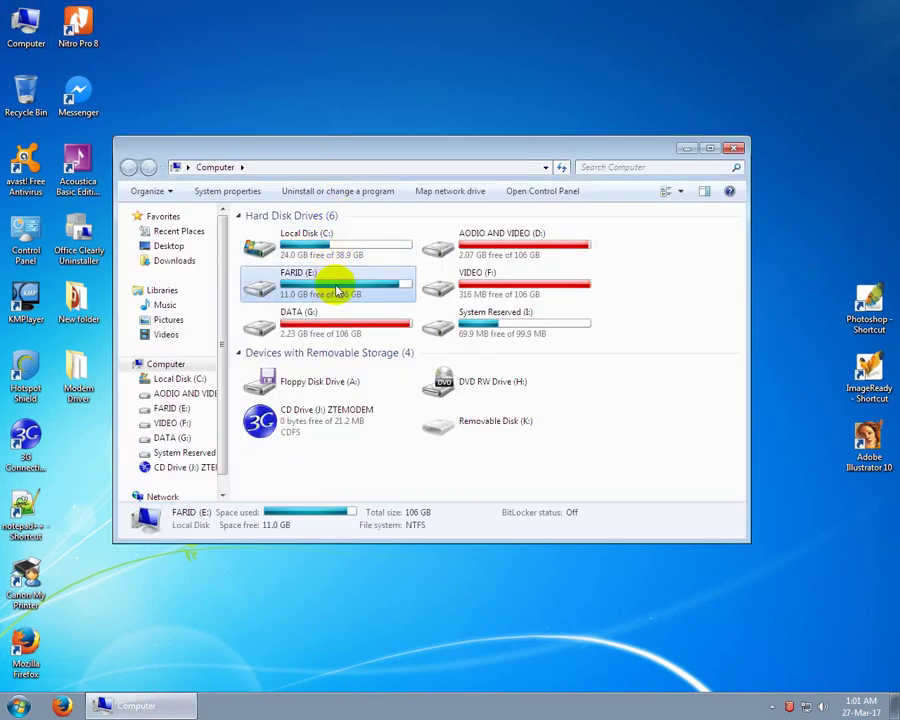
{"action": "left_click", "coordinate": [298, 336]}
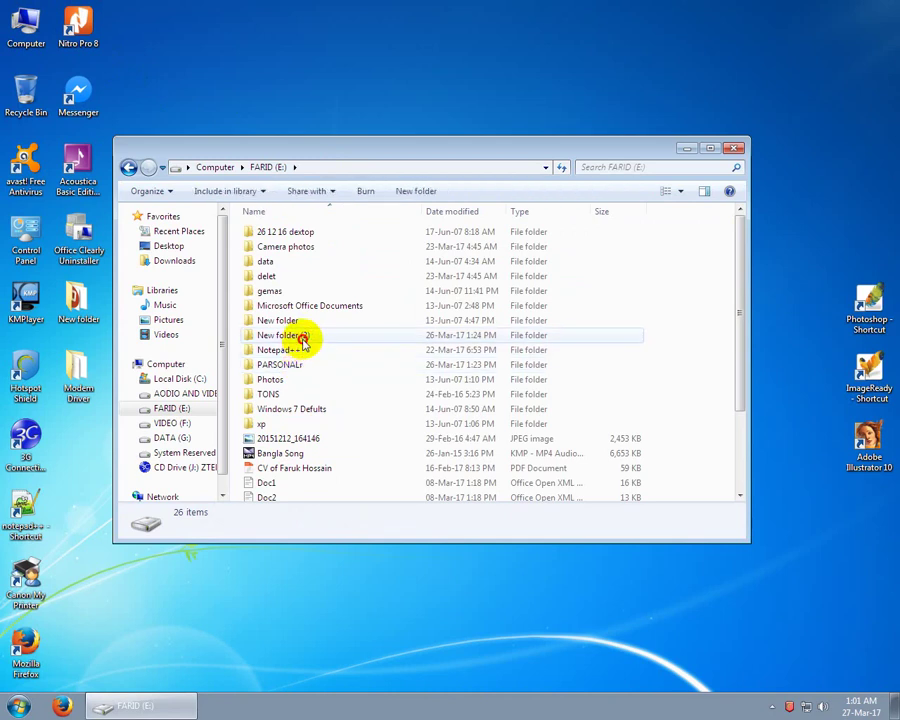
{"action": "double_click", "coordinate": [304, 342]}
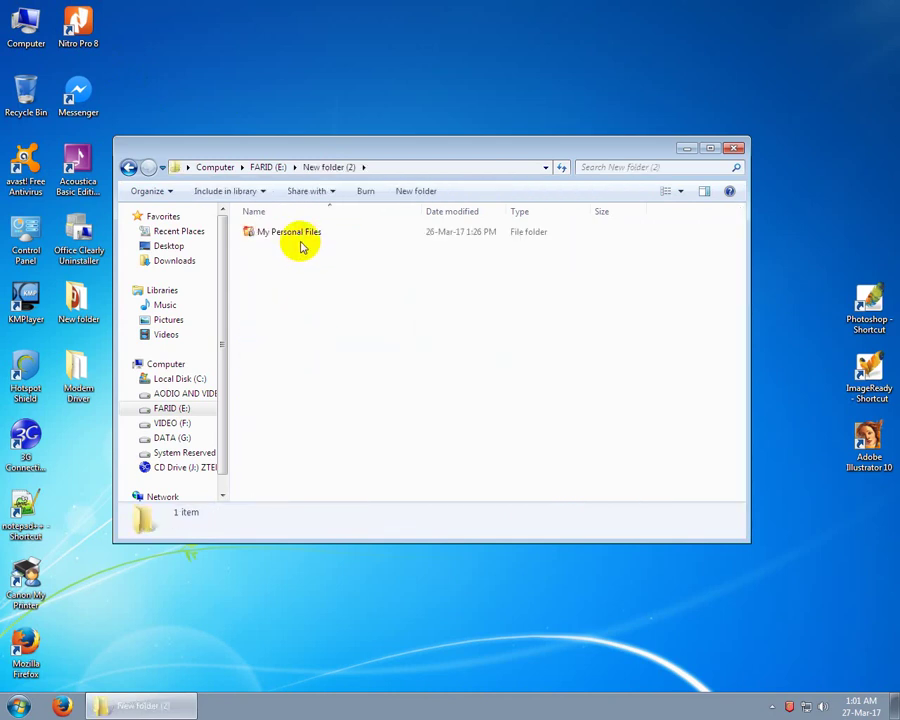
{"action": "left_click", "coordinate": [297, 240]}
{"action": "double_click", "coordinate": [297, 240]}
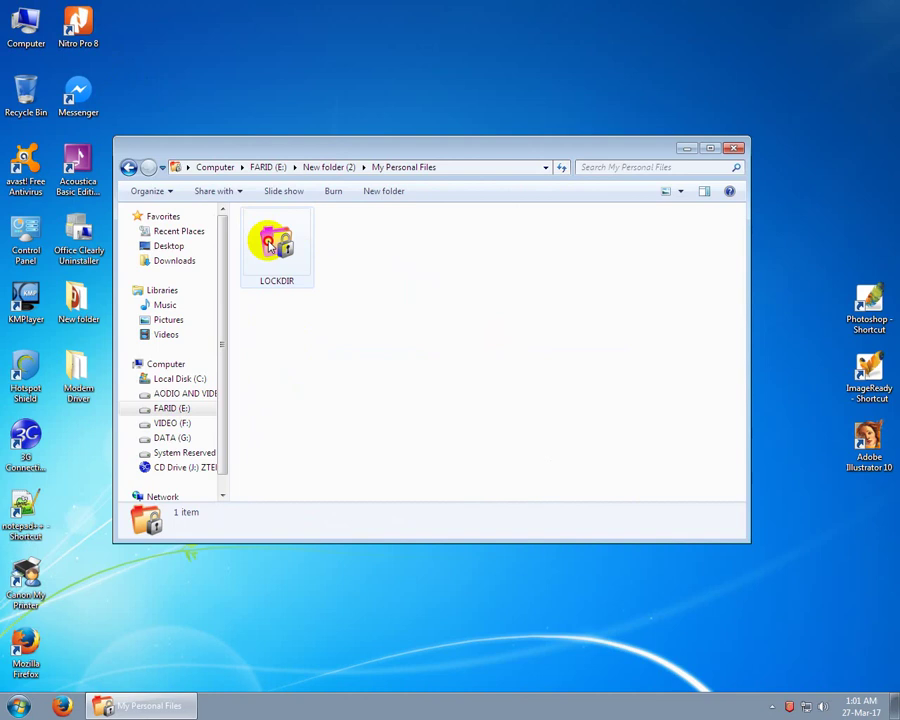
{"action": "left_click", "coordinate": [270, 247]}
{"action": "double_click", "coordinate": [270, 247]}
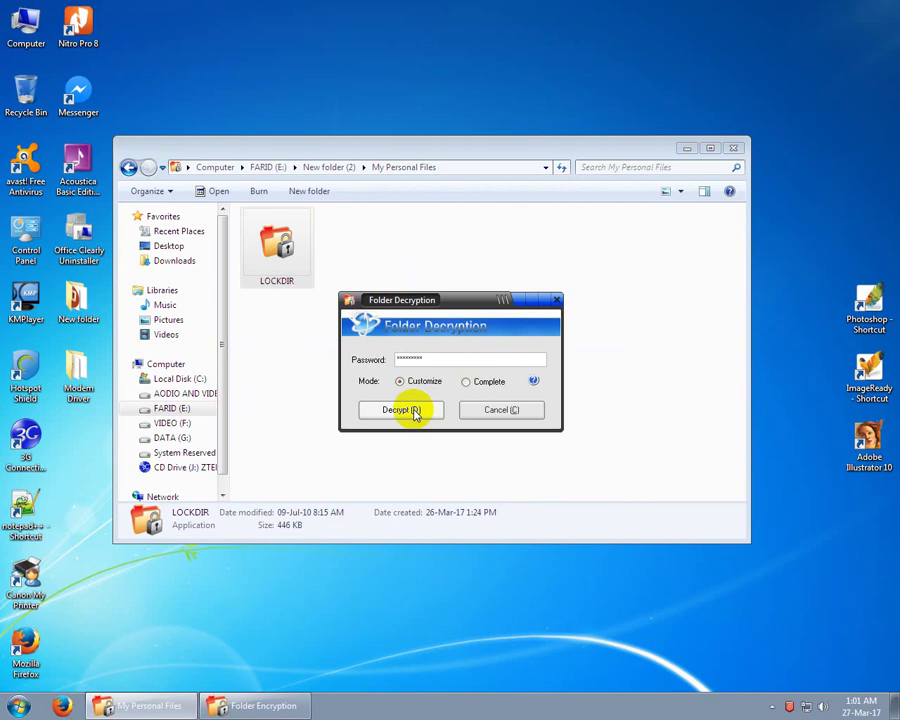
Try three passwords in LOCKDIR's Folder Decryption, dismissing each 'incorrect password' message
{"action": "left_click", "coordinate": [416, 414]}
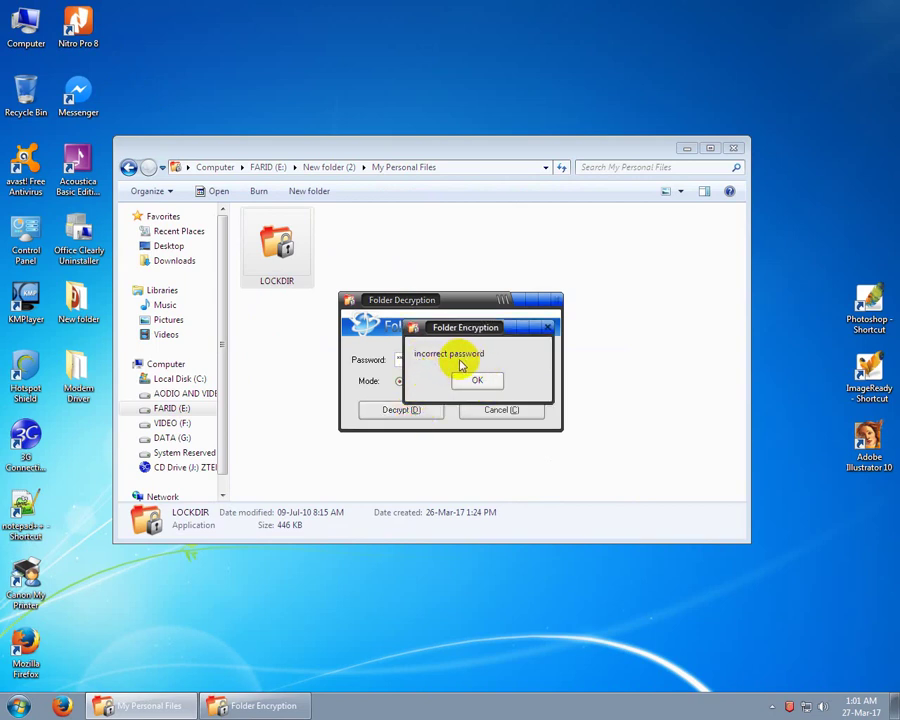
{"action": "left_click", "coordinate": [459, 372]}
{"action": "left_click", "coordinate": [423, 360]}
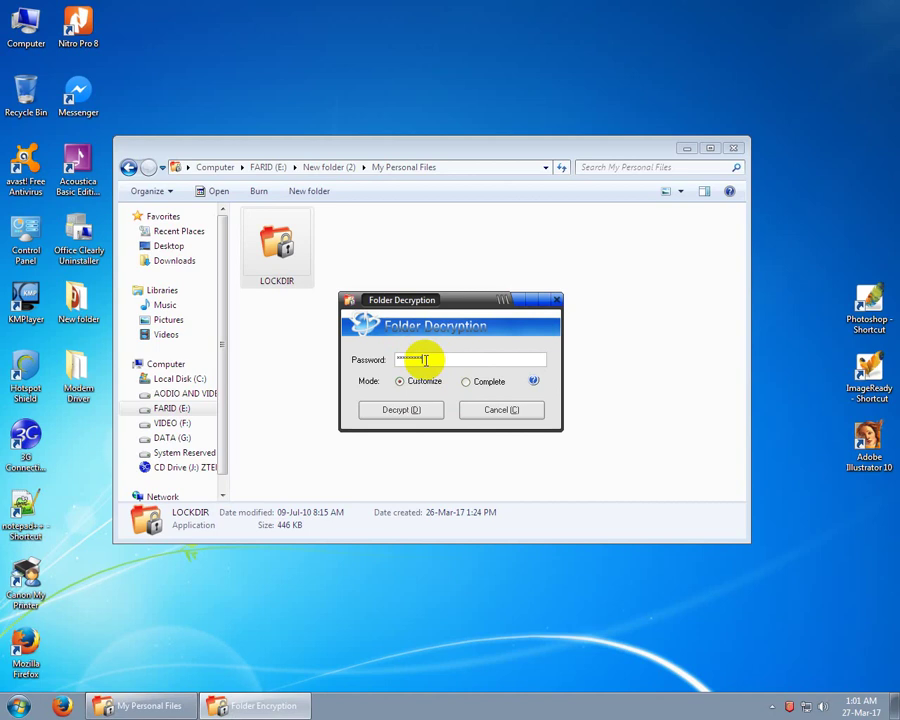
{"action": "left_click", "coordinate": [410, 409]}
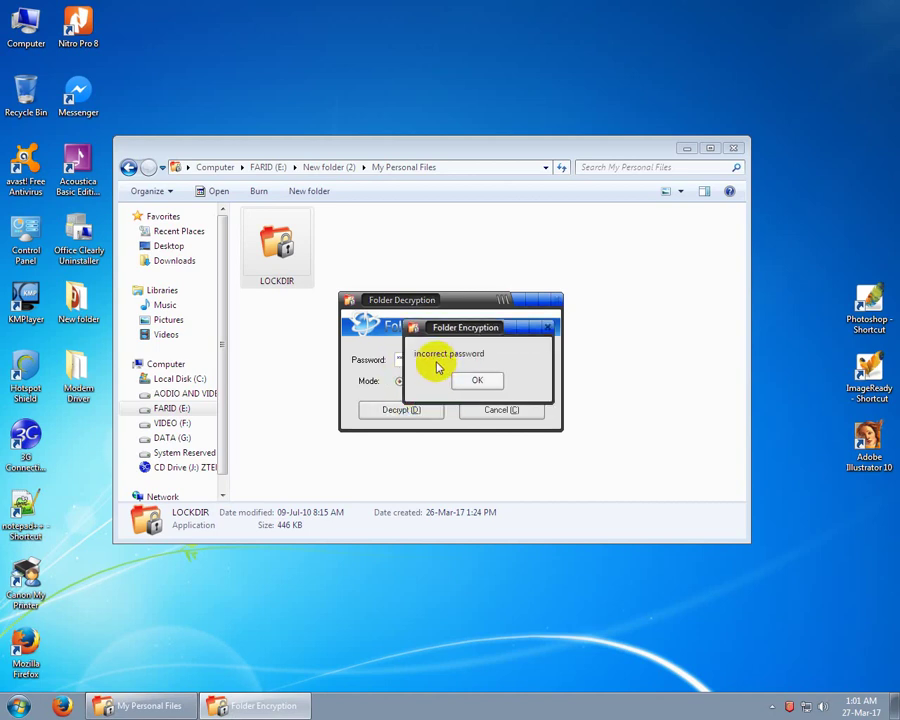
{"action": "left_click", "coordinate": [478, 382]}
{"action": "left_click_drag", "start_coordinate": [436, 358], "coordinate": [378, 354]}
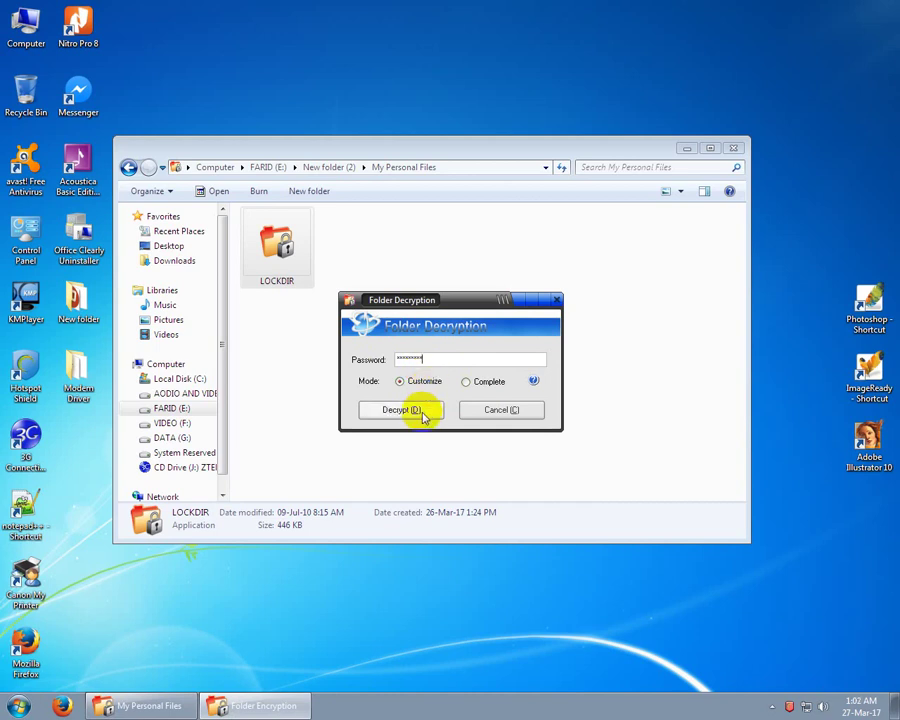
{"action": "left_click", "coordinate": [420, 411]}
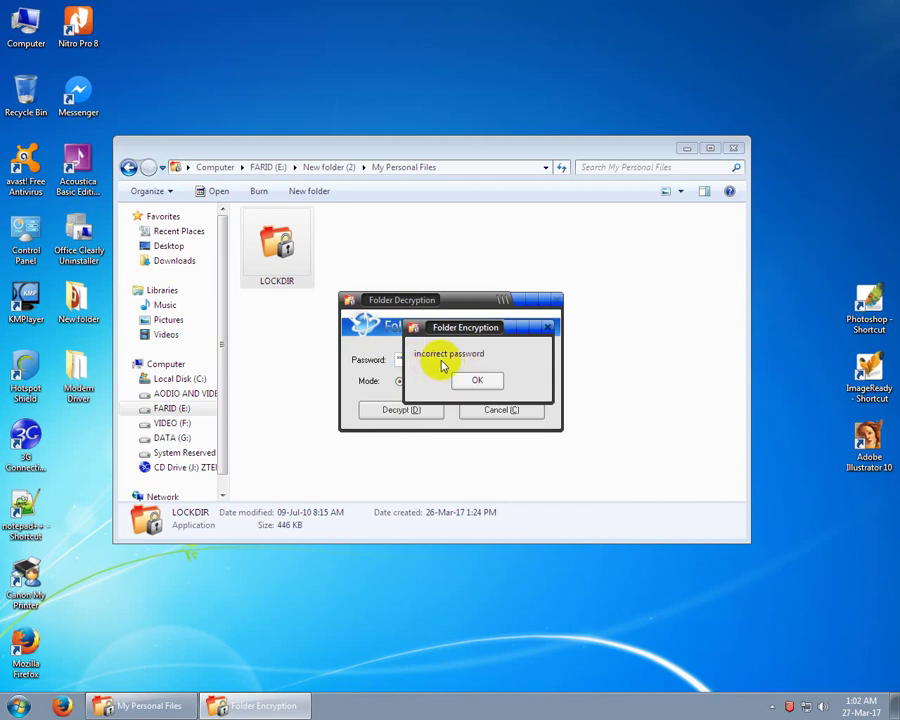
{"action": "left_click", "coordinate": [477, 381]}
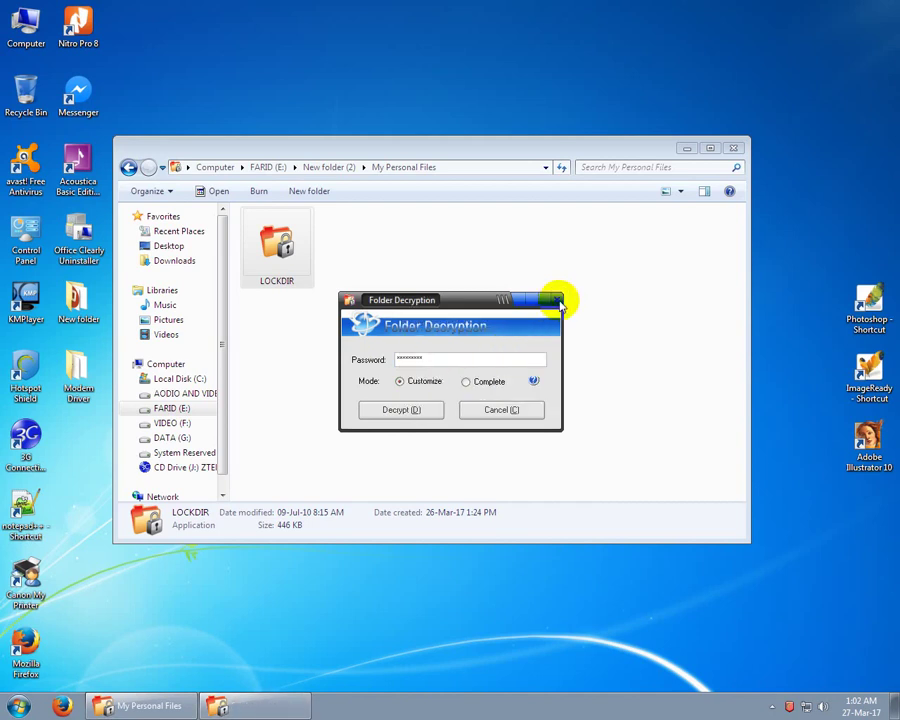
Close the Folder Decryption dialog, move the Explorer window down-right, and refresh the desktop
{"action": "left_click", "coordinate": [556, 300]}
{"action": "left_click_drag", "start_coordinate": [257, 145], "coordinate": [370, 257]}
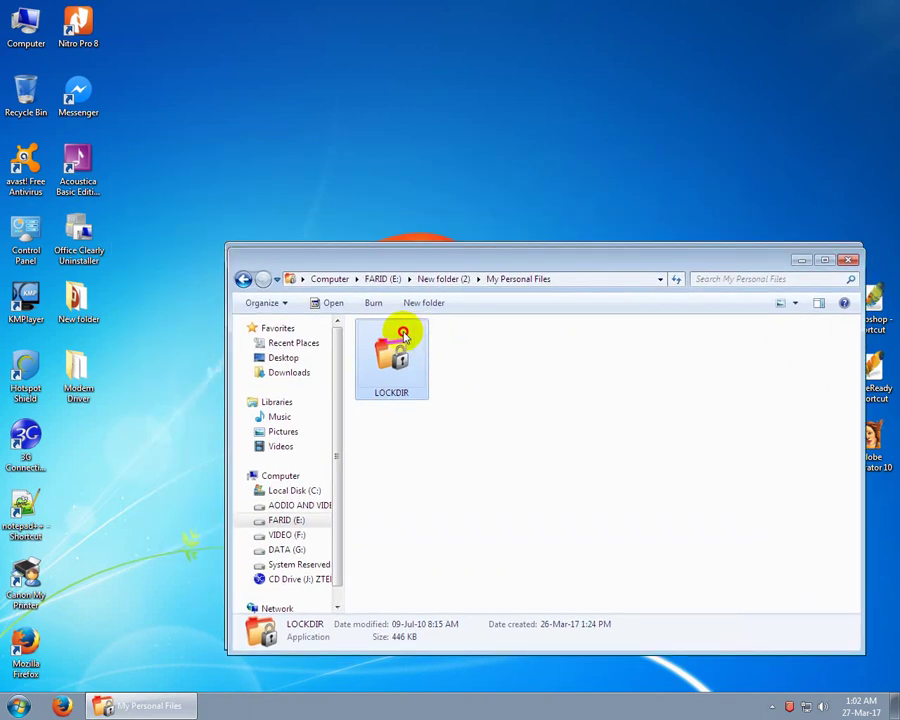
{"action": "left_click_drag", "start_coordinate": [403, 335], "coordinate": [432, 444]}
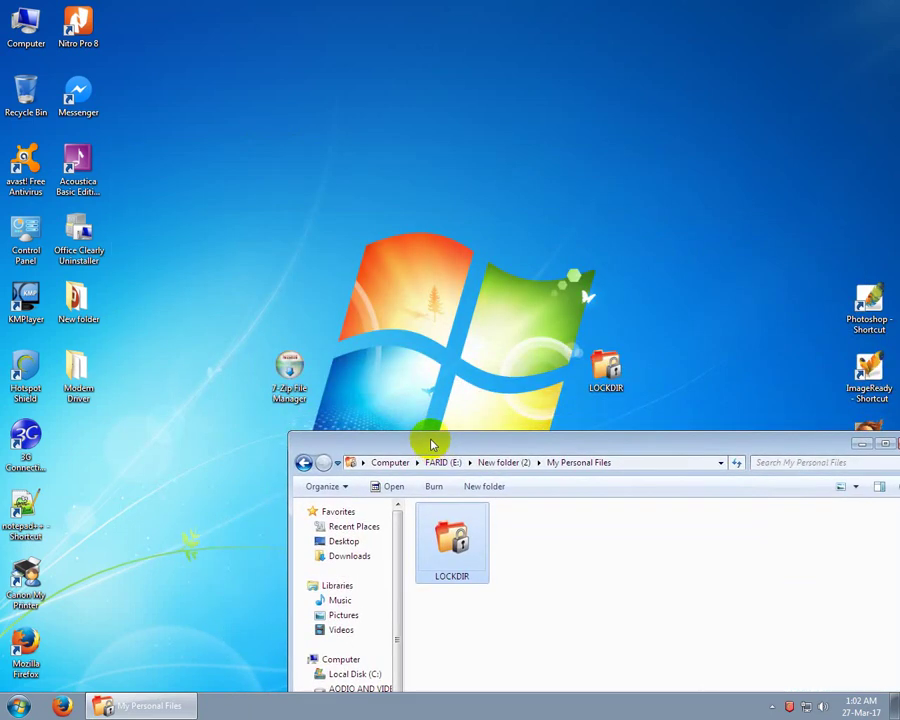
{"action": "right_click", "coordinate": [301, 204]}
{"action": "left_click", "coordinate": [328, 238]}
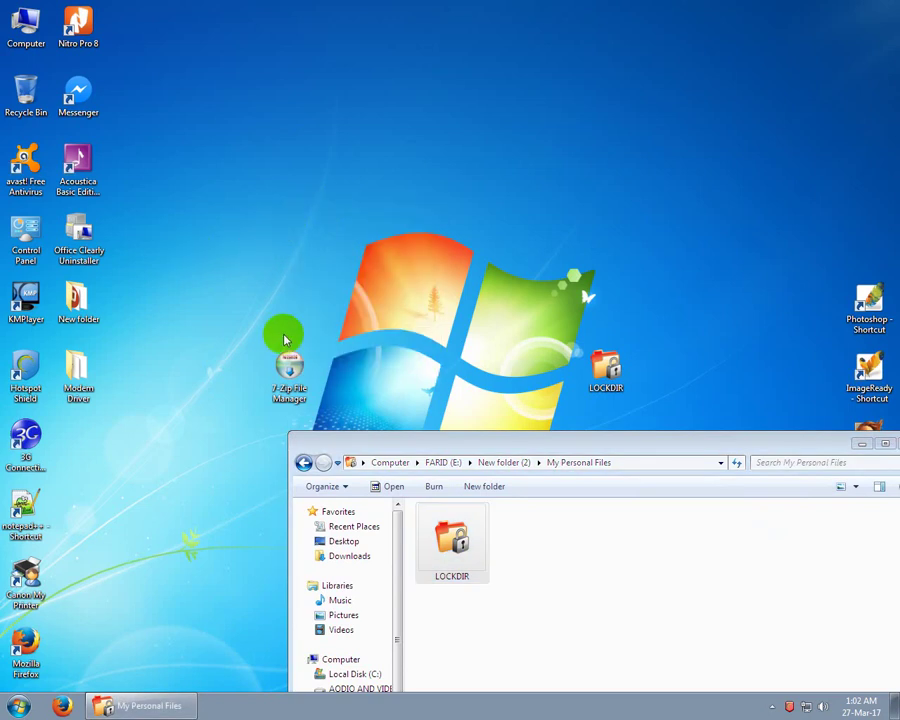
Shift the 7-Zip File Manager desktop icon left and refresh the desktop
{"action": "left_click", "coordinate": [287, 370]}
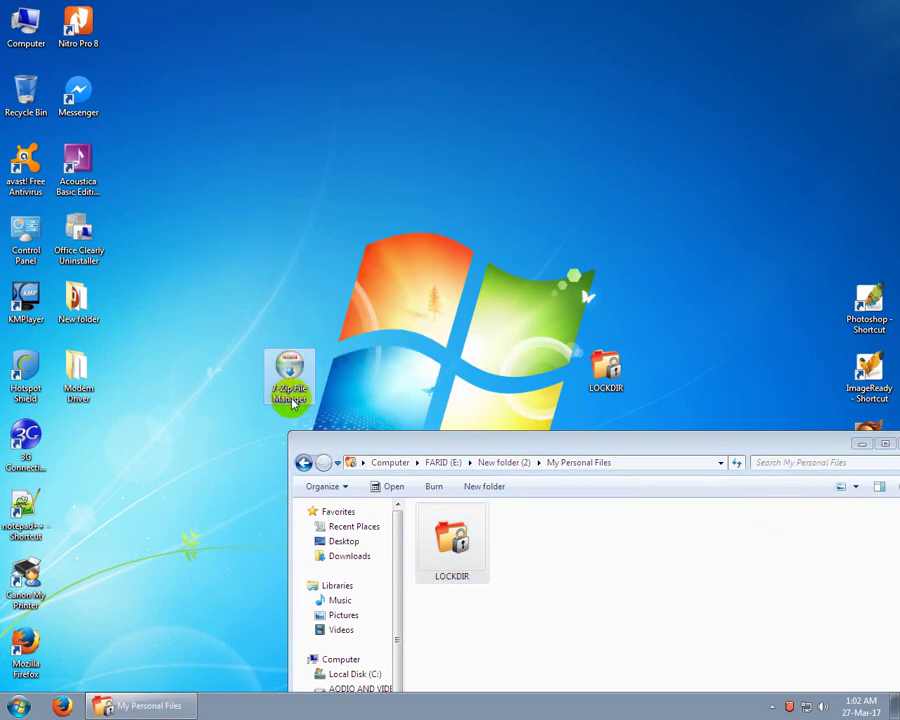
{"action": "left_click", "coordinate": [292, 400]}
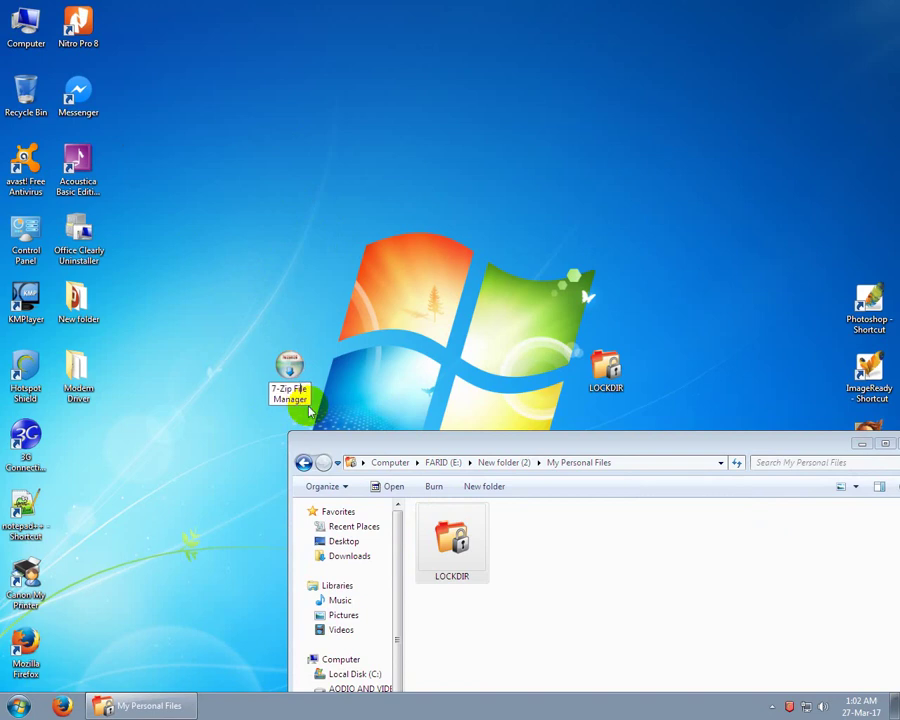
{"action": "left_click", "coordinate": [290, 372]}
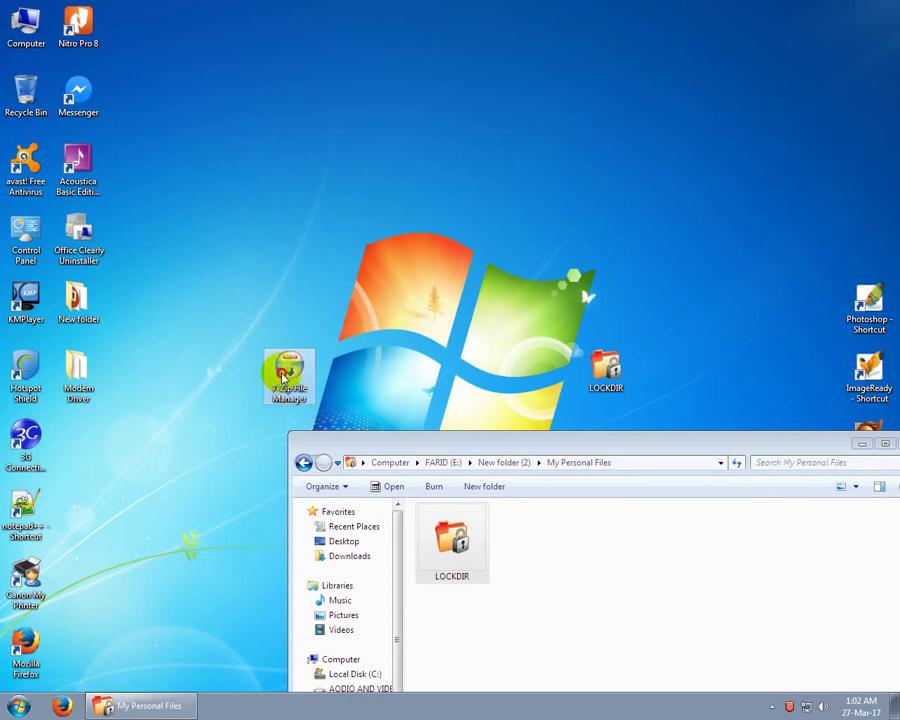
{"action": "left_click_drag", "start_coordinate": [212, 366], "coordinate": [215, 368]}
{"action": "right_click", "coordinate": [297, 311]}
{"action": "left_click", "coordinate": [321, 355]}
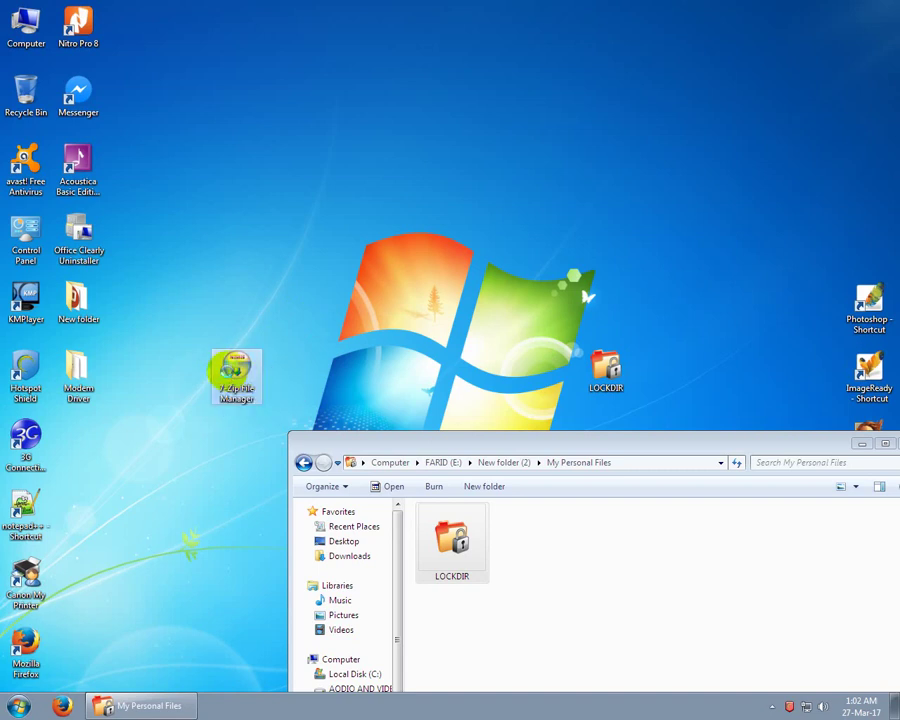
{"action": "right_click", "coordinate": [224, 370]}
{"action": "left_click", "coordinate": [278, 360]}
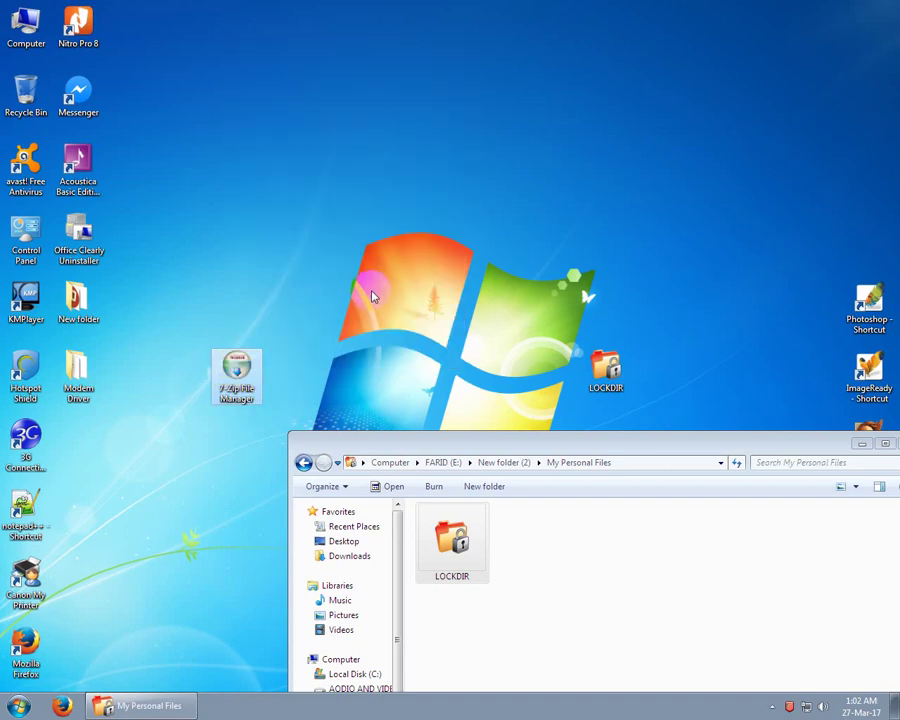
{"action": "left_click_drag", "start_coordinate": [346, 338], "coordinate": [385, 66]}
{"action": "left_click_drag", "start_coordinate": [426, 227], "coordinate": [352, 228]}
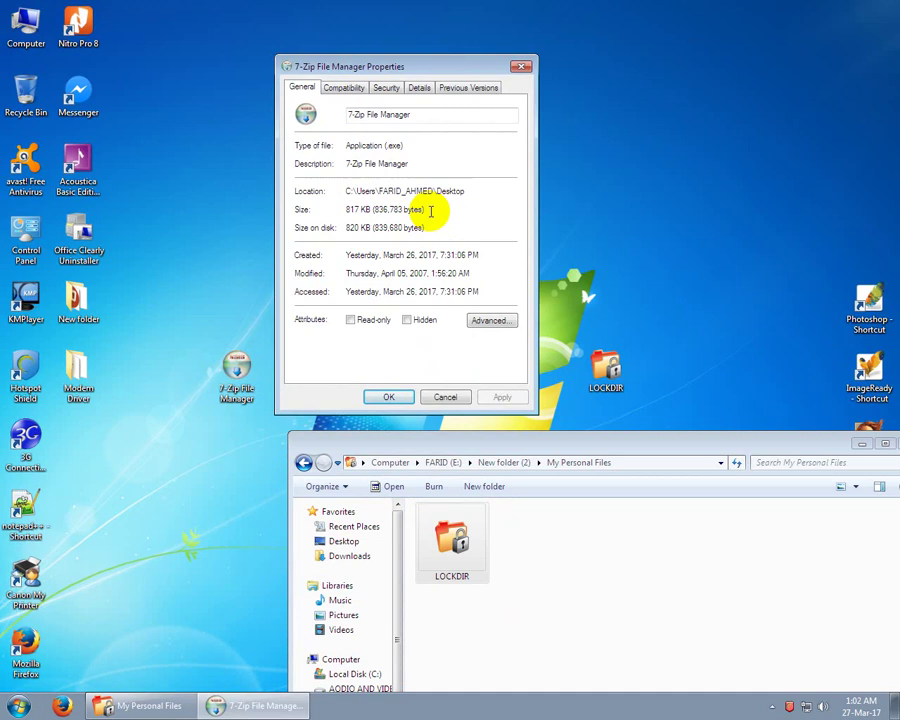
{"action": "left_click_drag", "start_coordinate": [427, 209], "coordinate": [346, 210]}
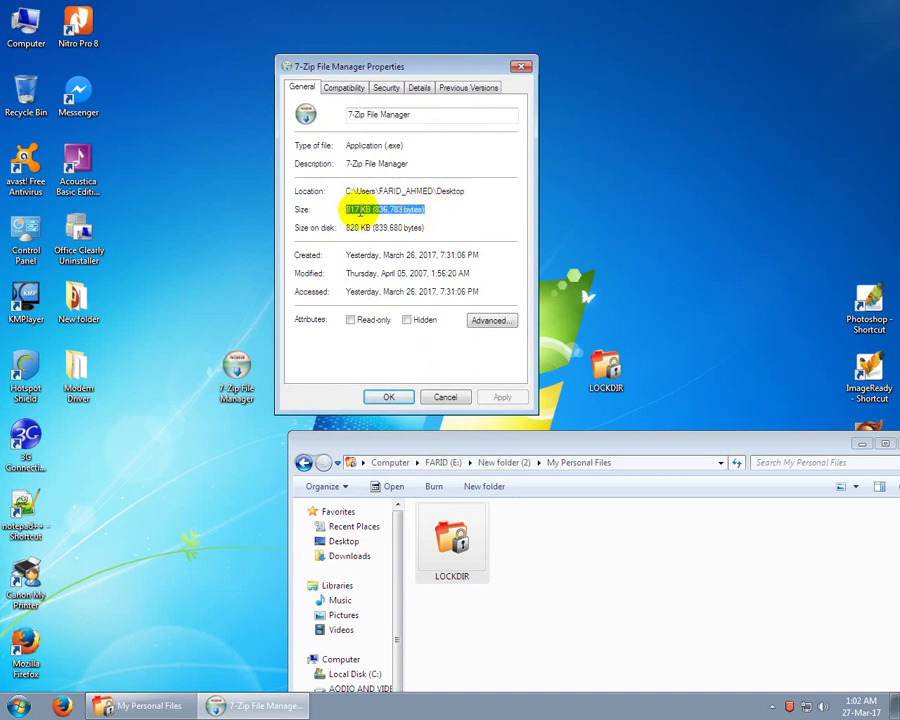
{"action": "left_click_drag", "start_coordinate": [410, 164], "coordinate": [341, 166]}
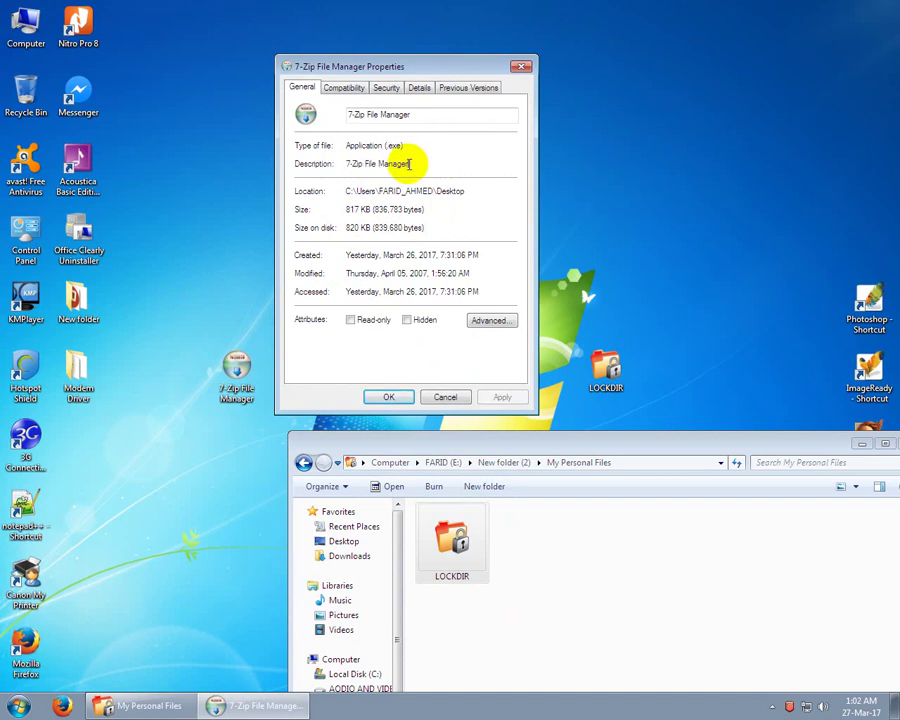
{"action": "left_click_drag", "start_coordinate": [410, 164], "coordinate": [345, 165]}
{"action": "left_click_drag", "start_coordinate": [440, 114], "coordinate": [344, 119]}
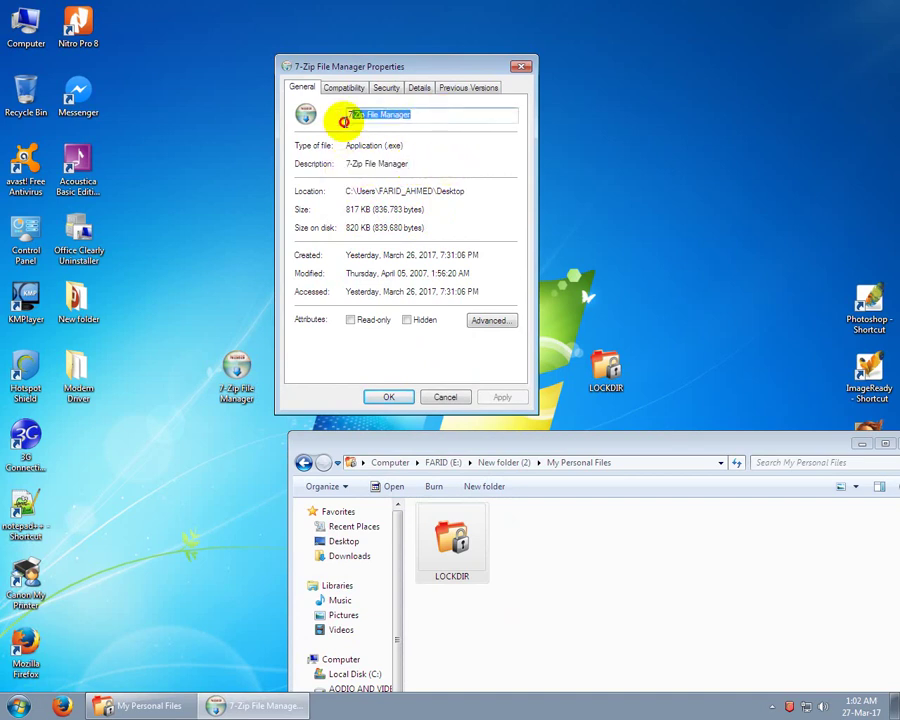
{"action": "left_click", "coordinate": [389, 397]}
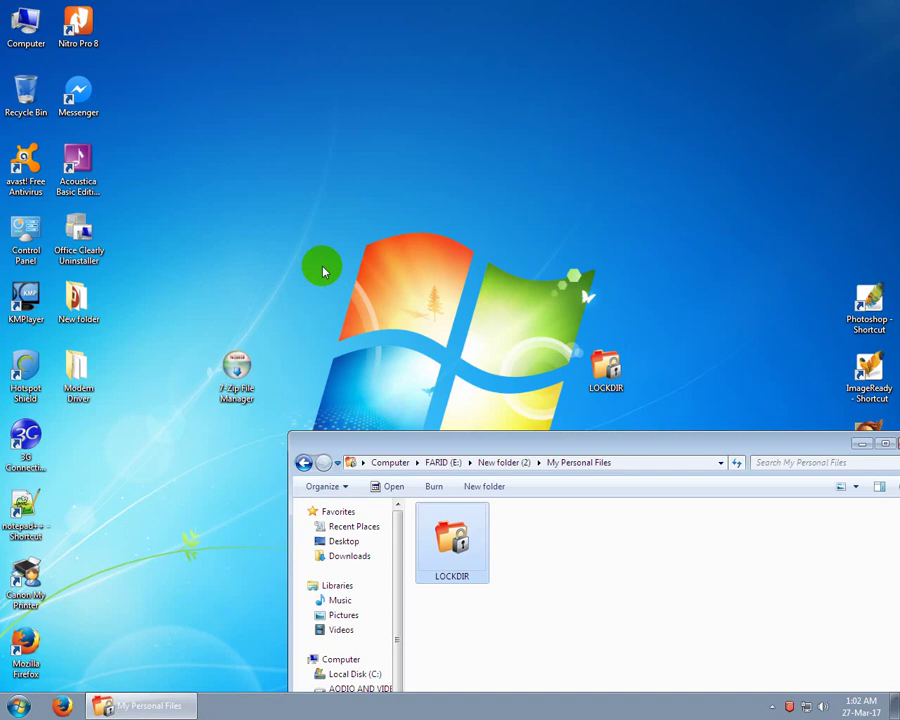
Run the 7-Zip 4.42 installer as administrator into C:\Program Files\7-Zip and finish setup
{"action": "left_click", "coordinate": [239, 376]}
{"action": "right_click", "coordinate": [239, 376]}
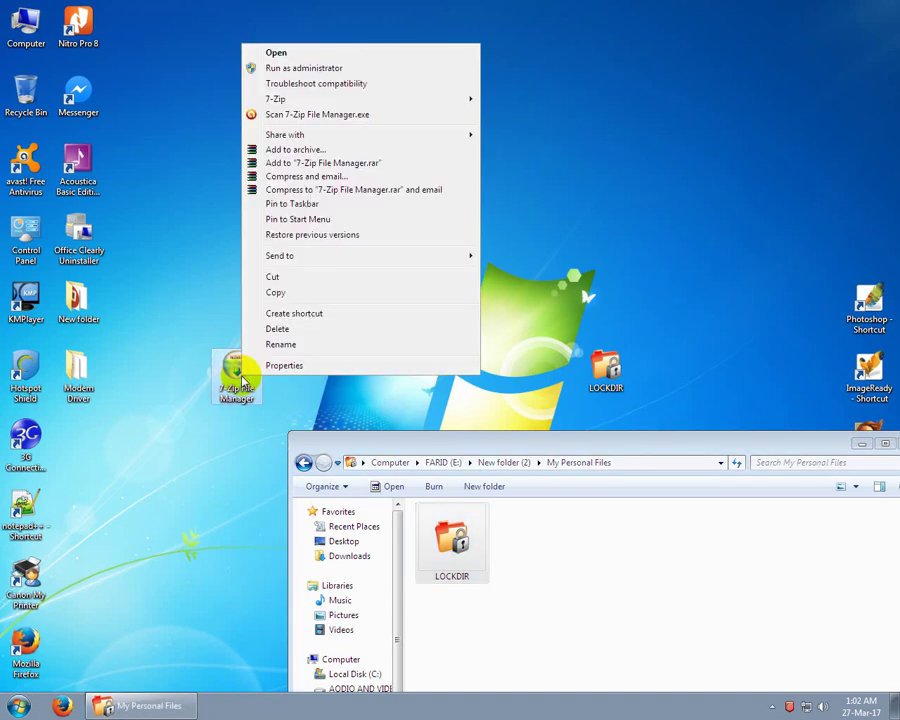
{"action": "left_click", "coordinate": [309, 70]}
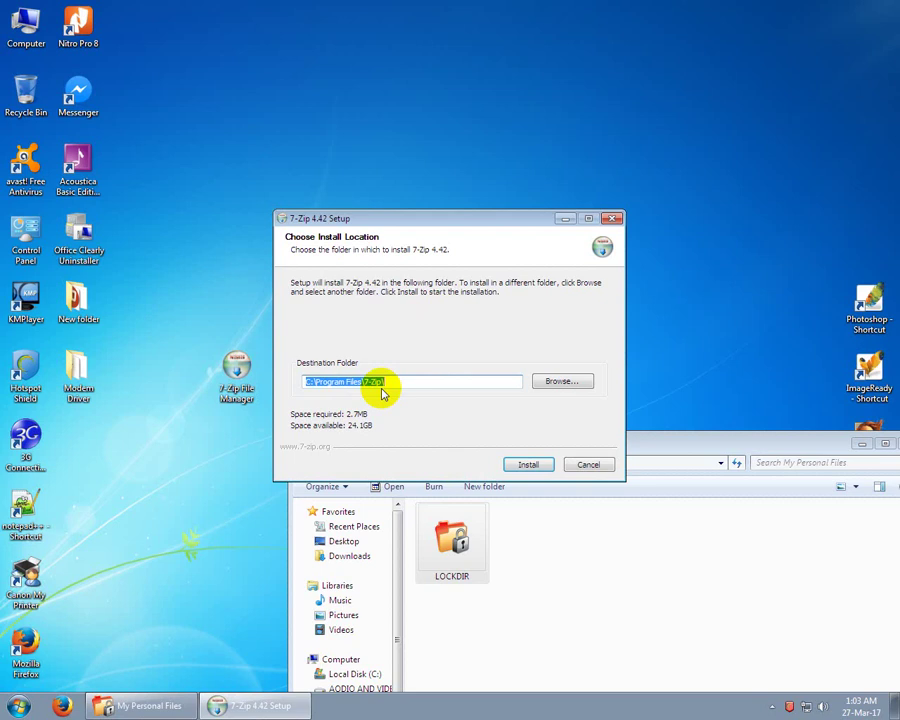
{"action": "left_click", "coordinate": [412, 385]}
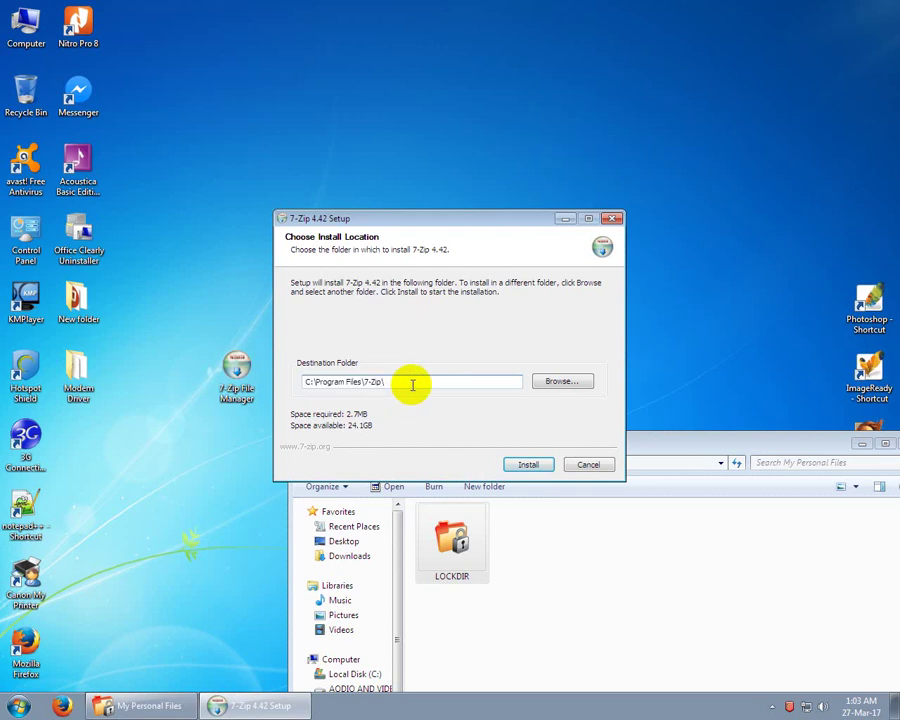
{"action": "left_click", "coordinate": [527, 465]}
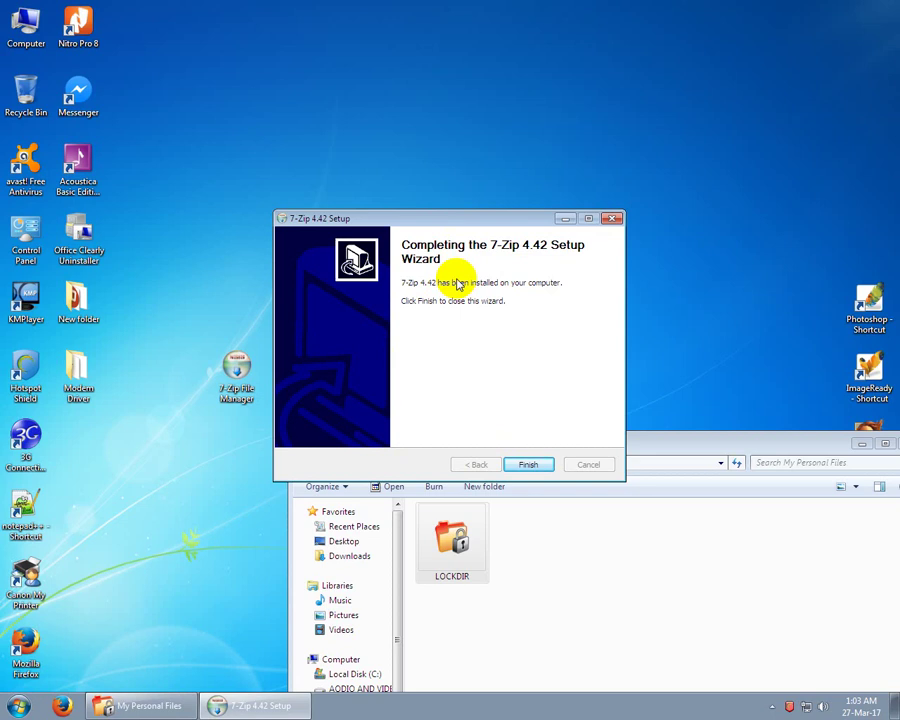
{"action": "left_click", "coordinate": [528, 465]}
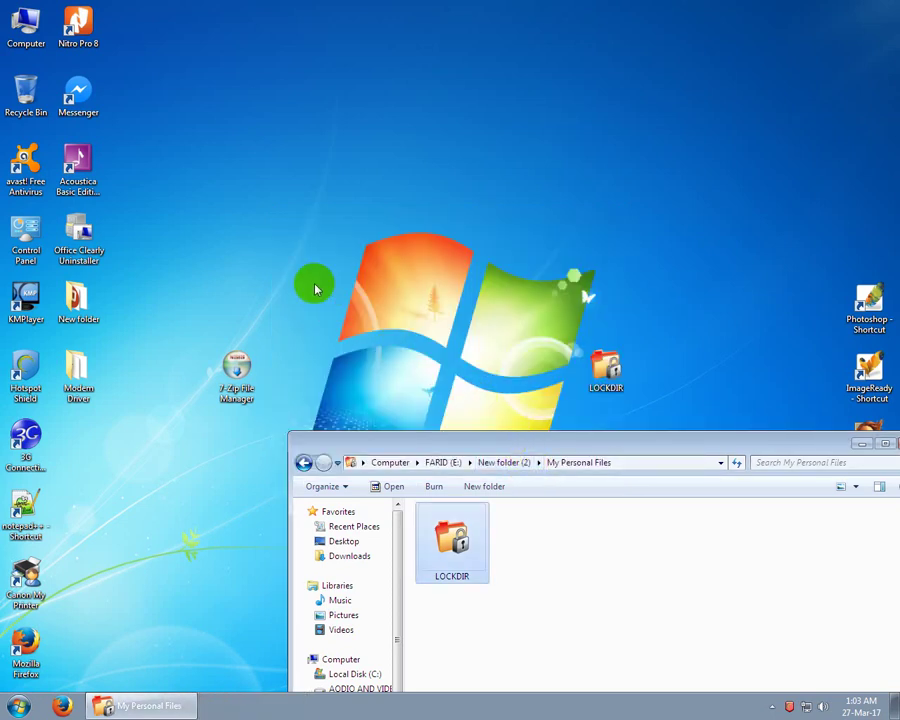
Refresh the desktop and dismiss the Program Compatibility Assistant warning
{"action": "right_click", "coordinate": [133, 482]}
{"action": "left_click", "coordinate": [170, 519]}
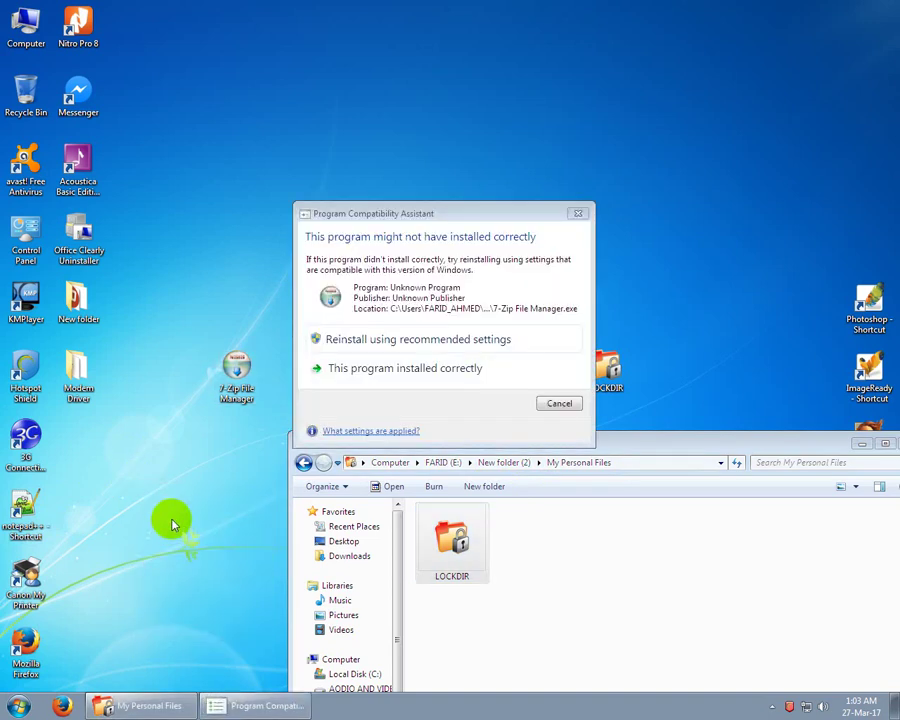
{"action": "left_click", "coordinate": [577, 213]}
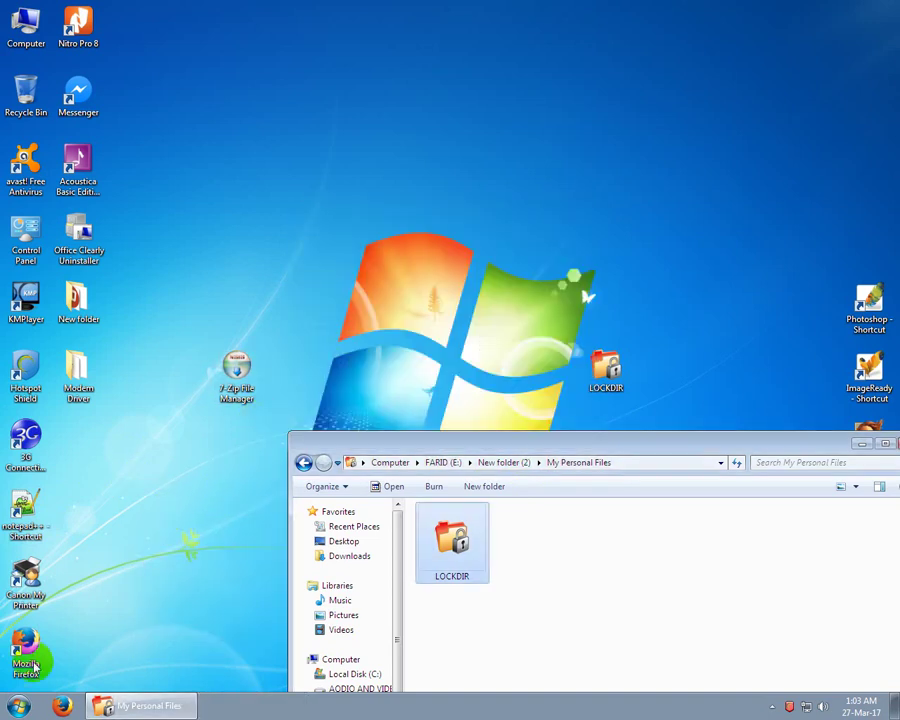
Launch 7-Zip File Manager from Start > All Programs > 7-Zip
{"action": "key", "text": "super"}
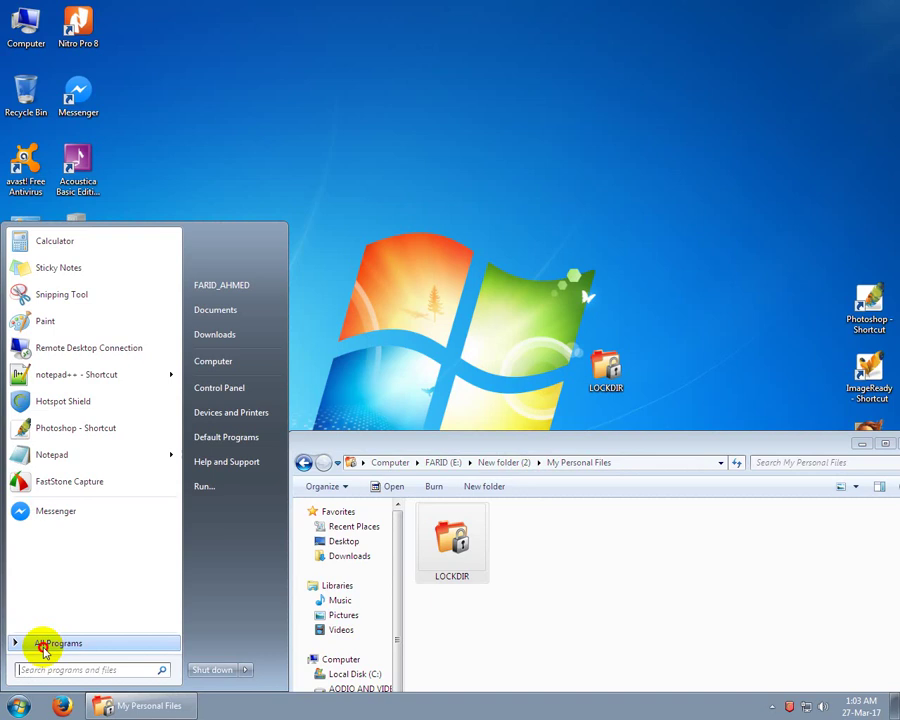
{"action": "left_click", "coordinate": [42, 650]}
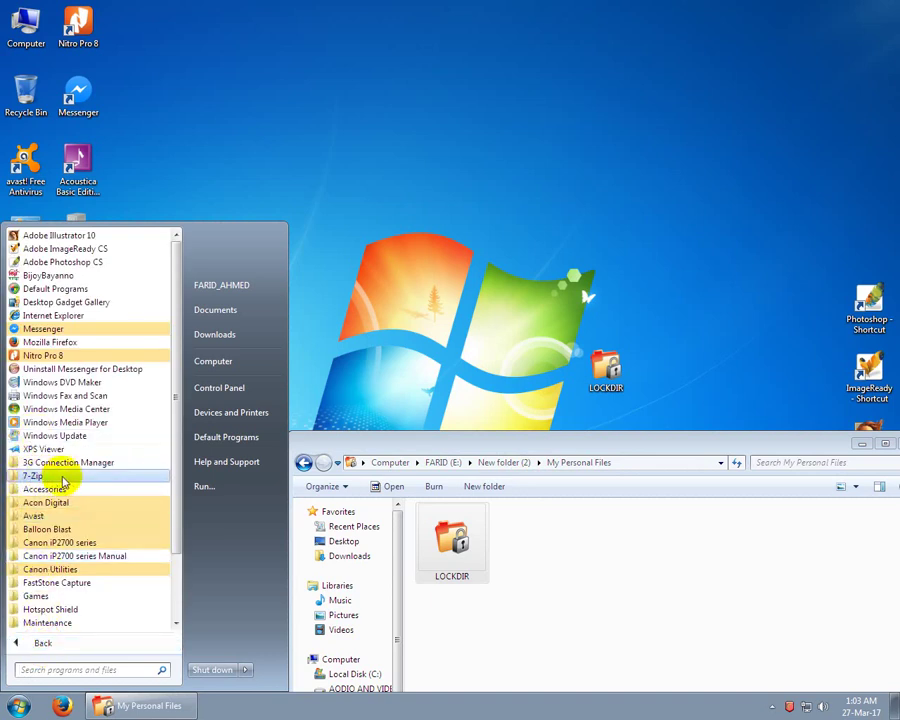
{"action": "left_click", "coordinate": [50, 477]}
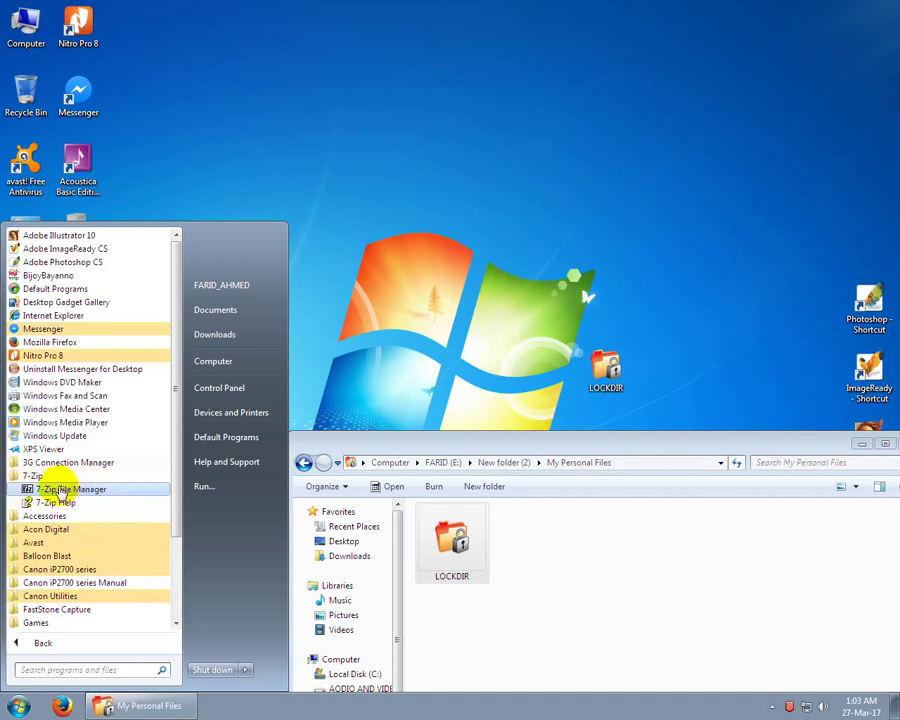
{"action": "right_click", "coordinate": [57, 487]}
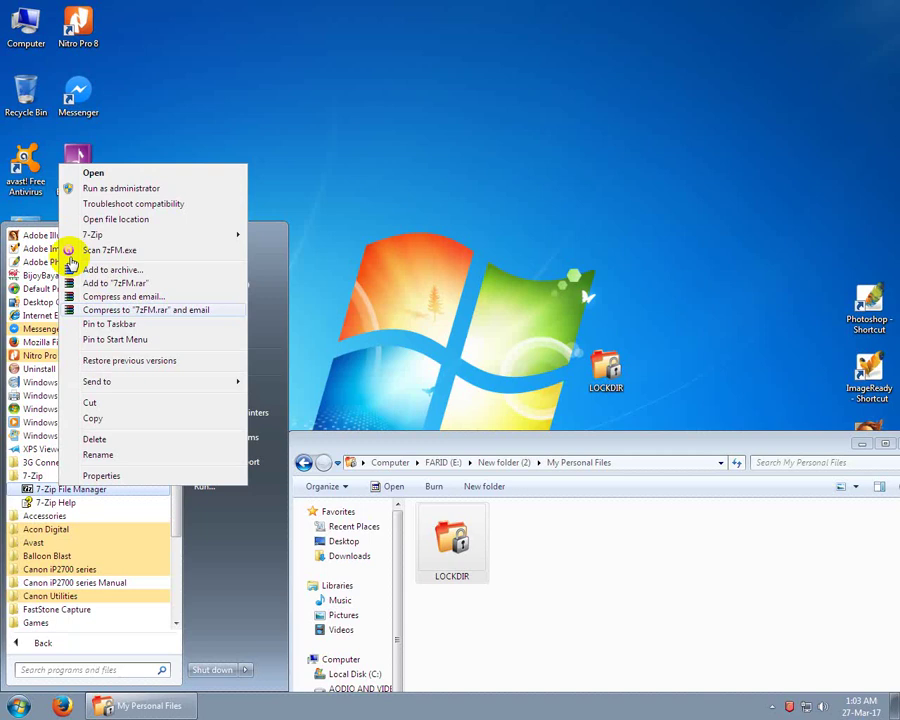
{"action": "left_click", "coordinate": [93, 175]}
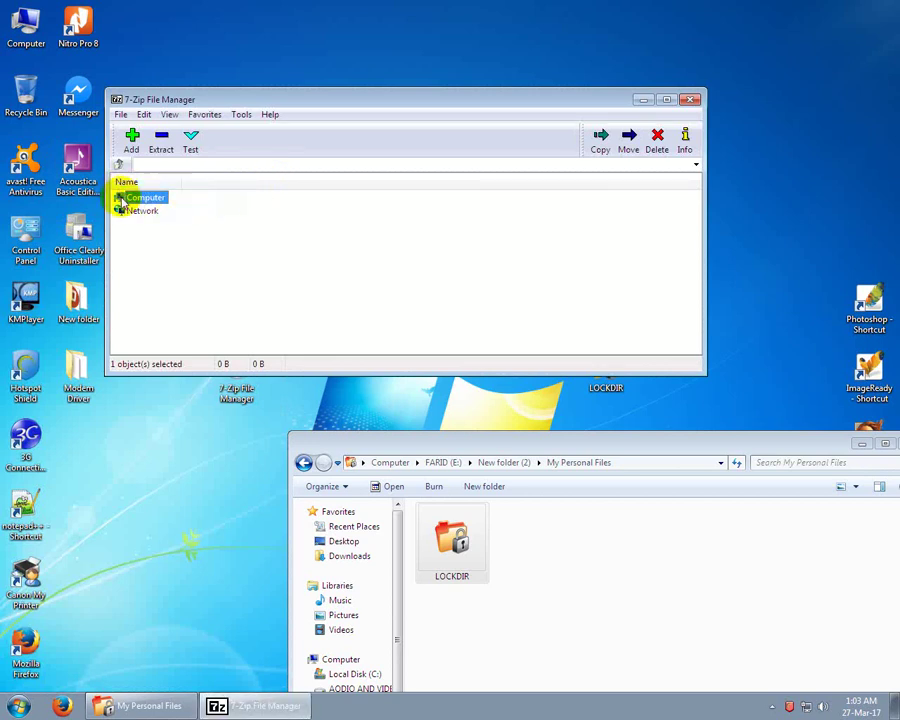
Shift the My Personal Files Explorer window left and bring 7-Zip File Manager to the front
{"action": "left_click_drag", "start_coordinate": [321, 446], "coordinate": [283, 444]}
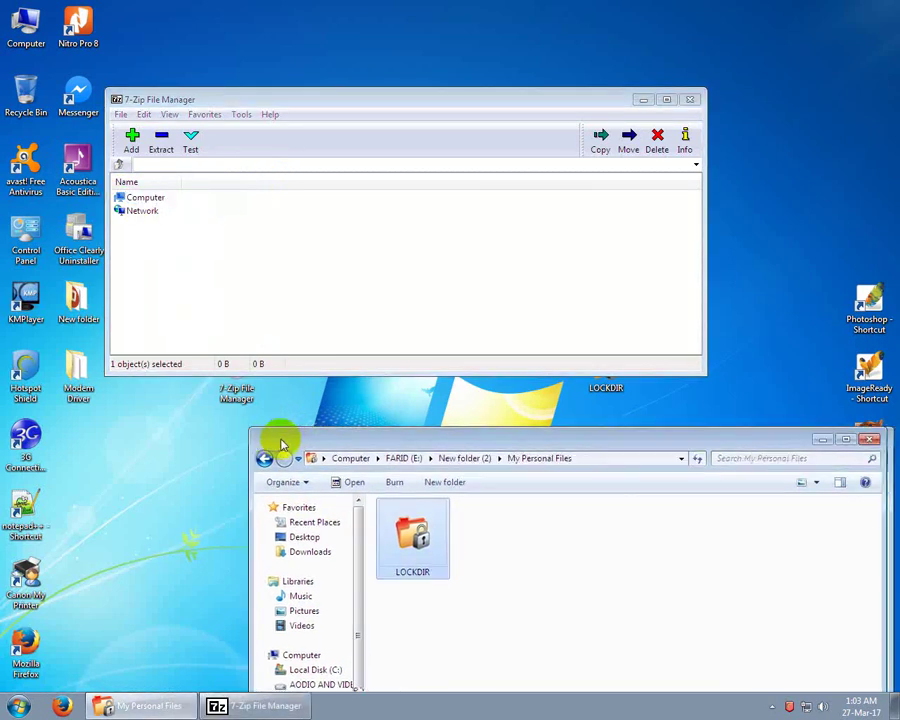
{"action": "left_click", "coordinate": [145, 176]}
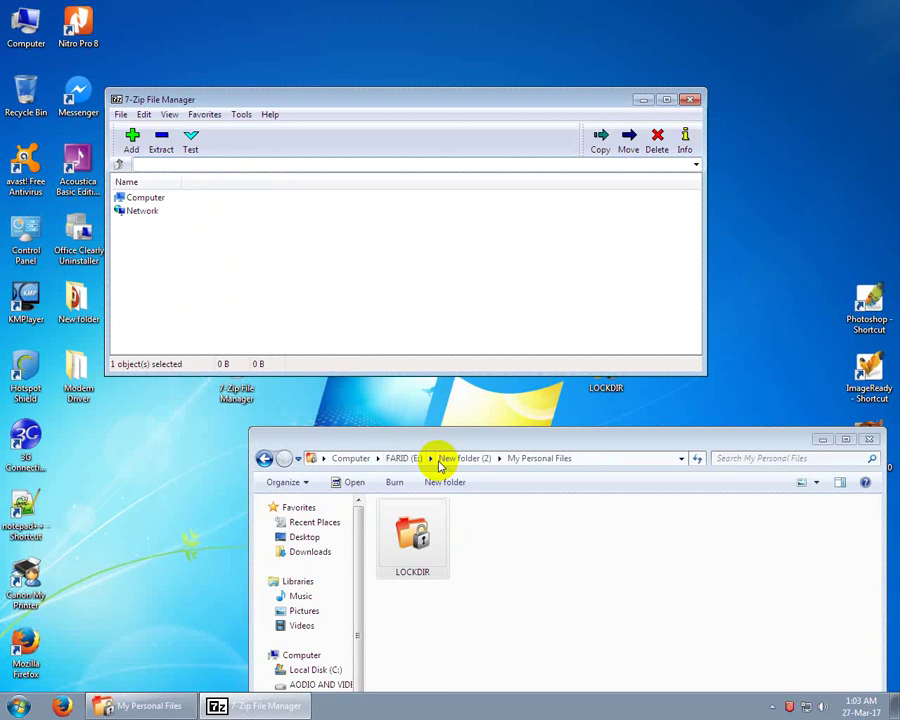
Copy the My Personal Files folder path from Explorer's address bar
{"action": "left_click", "coordinate": [597, 458]}
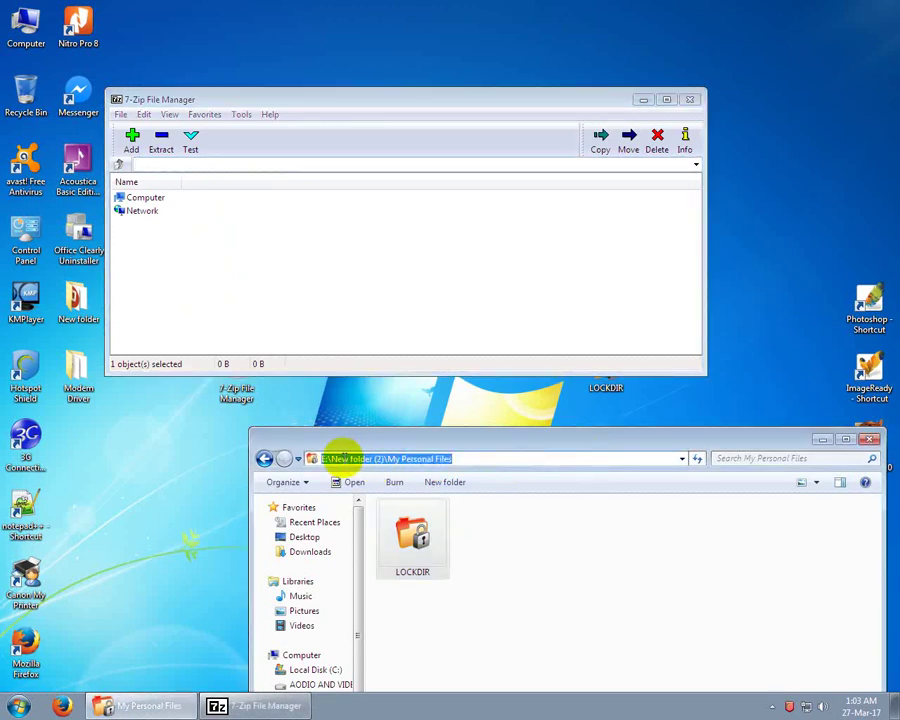
{"action": "left_click", "coordinate": [484, 527]}
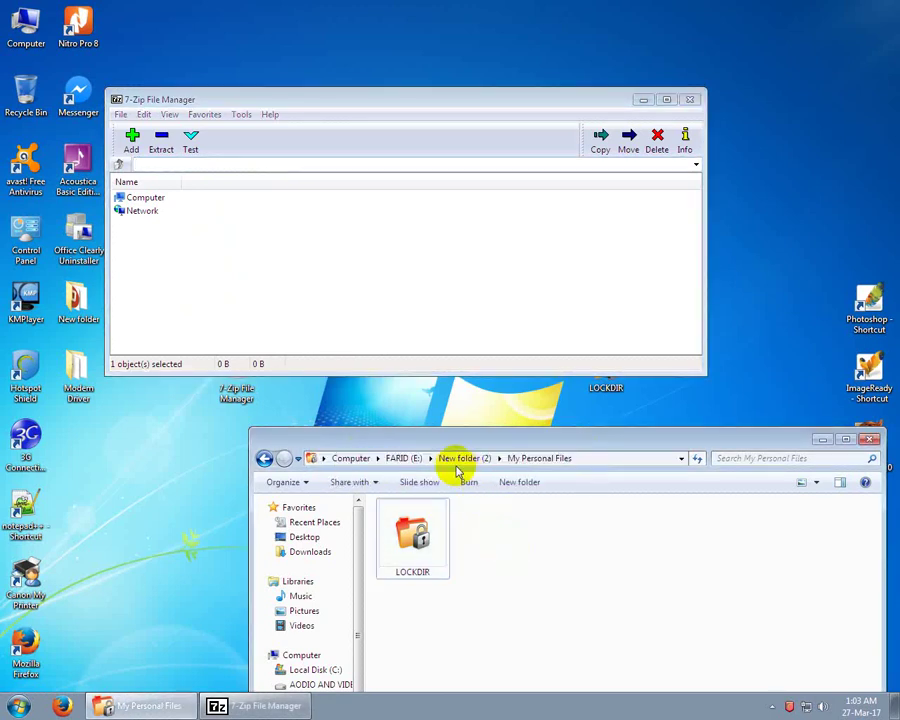
{"action": "left_click", "coordinate": [580, 458]}
{"action": "left_click", "coordinate": [580, 458]}
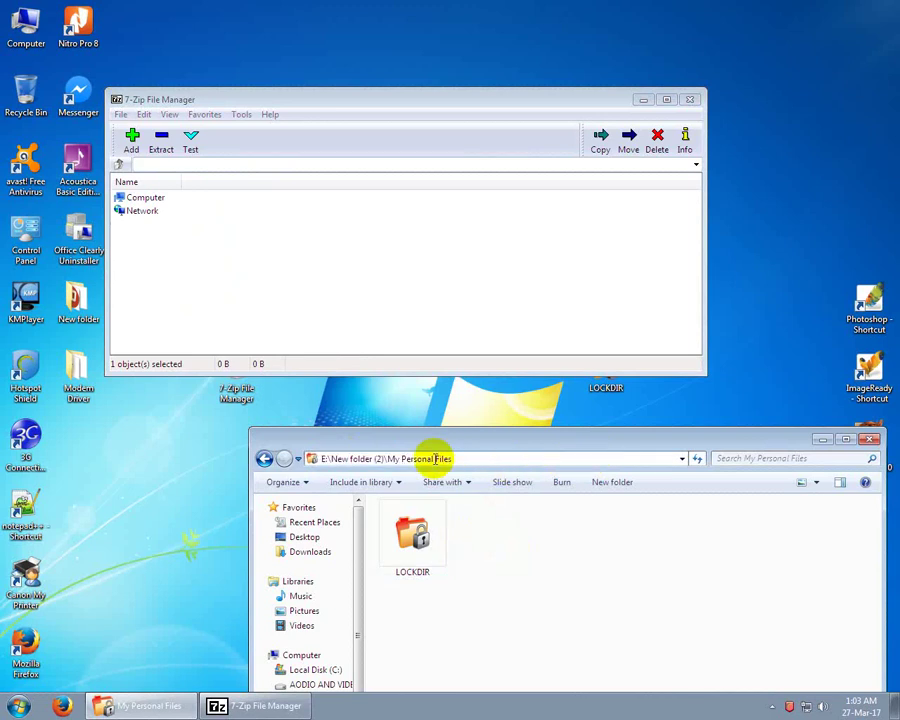
{"action": "left_click_drag", "start_coordinate": [478, 460], "coordinate": [316, 459]}
{"action": "right_click", "coordinate": [345, 462]}
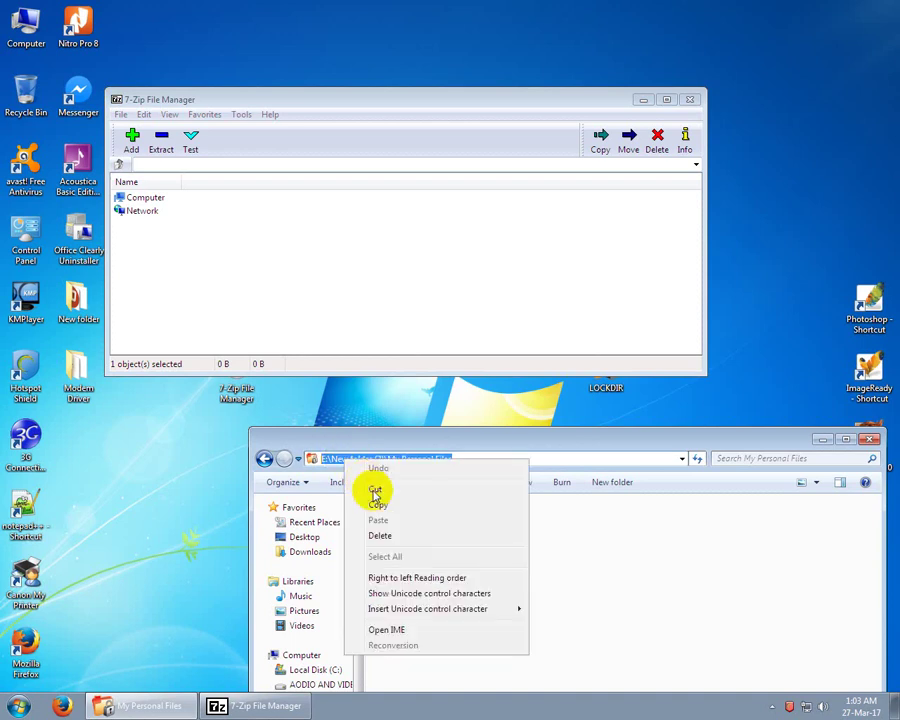
{"action": "left_click", "coordinate": [382, 503]}
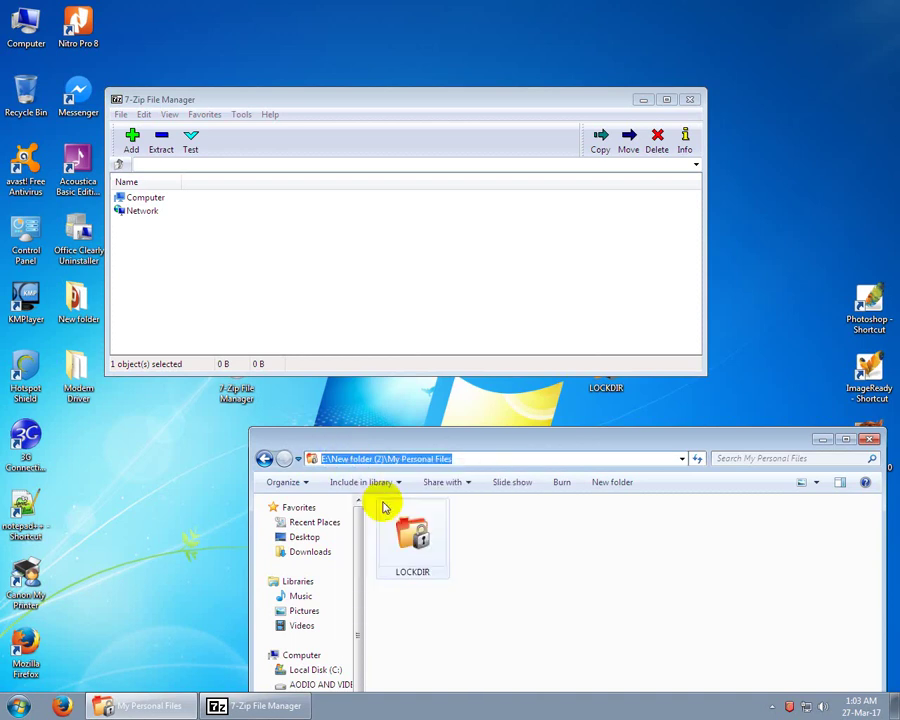
Paste the path into 7-Zip's address field to open E:\New folder (2)\My Personal Files
{"action": "left_click", "coordinate": [170, 164]}
{"action": "right_click", "coordinate": [142, 167]}
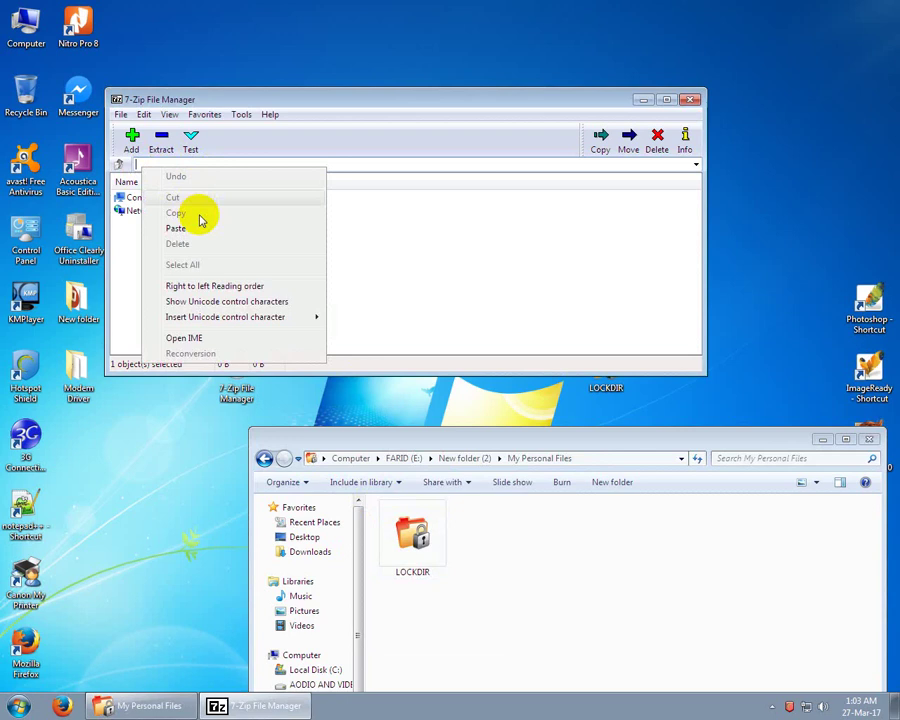
{"action": "left_click", "coordinate": [177, 228]}
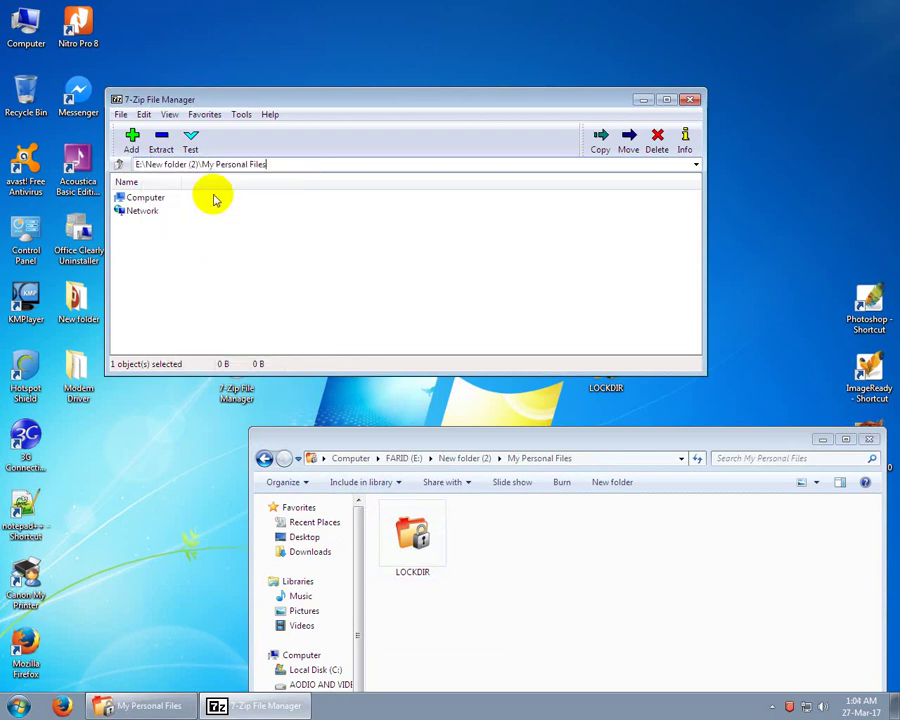
{"action": "key", "text": "Return"}
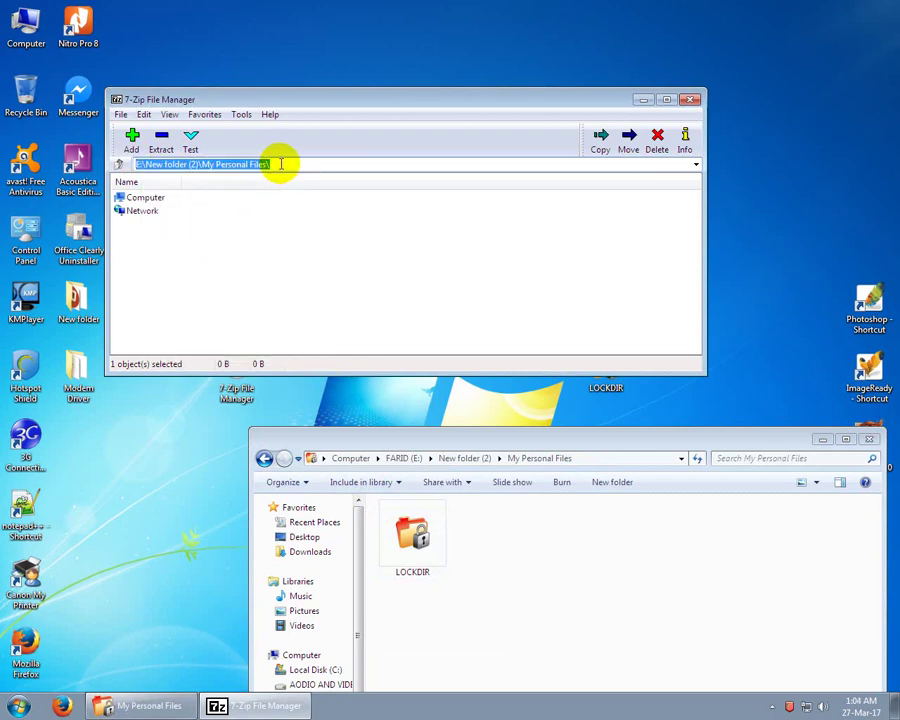
Select Thumbs.db in 7-Zip's listing, cancelling an accidental rename of LOCKDIR.EXE
{"action": "left_click", "coordinate": [129, 235]}
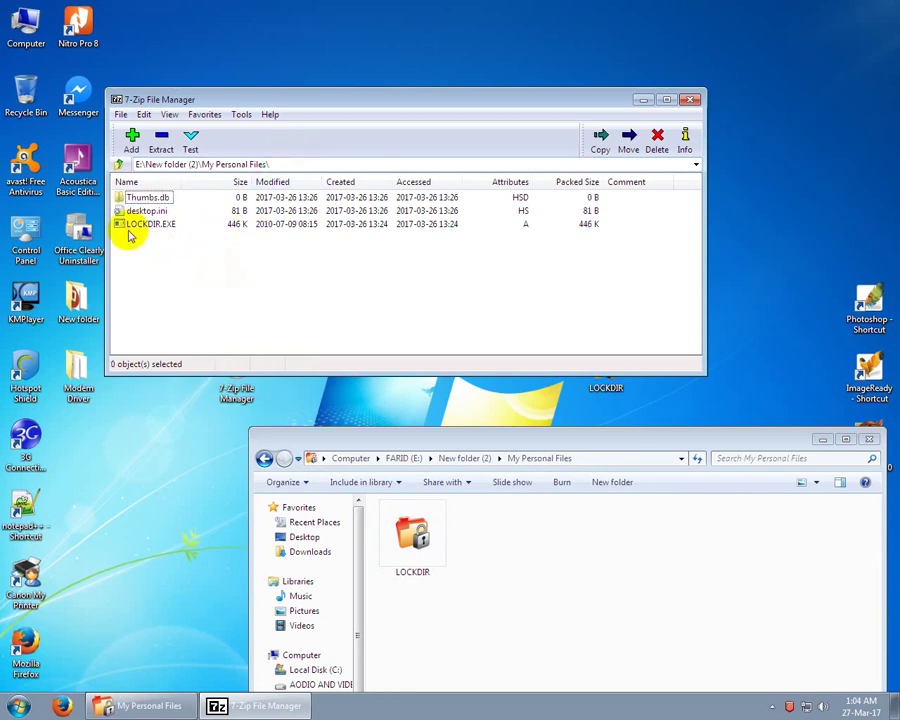
{"action": "left_click", "coordinate": [125, 226]}
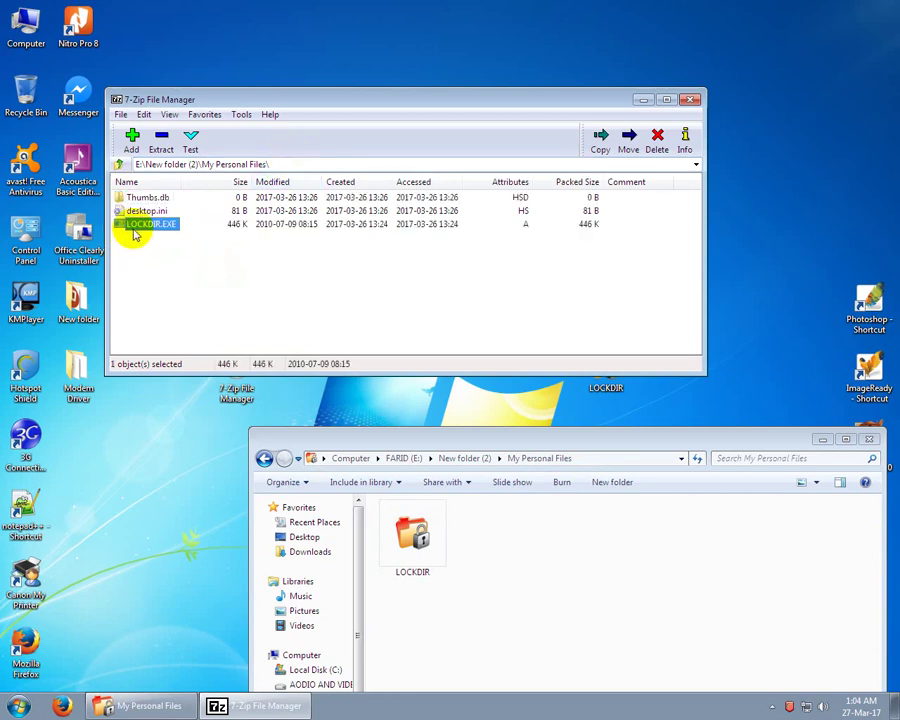
{"action": "left_click", "coordinate": [395, 530]}
{"action": "left_click", "coordinate": [131, 226]}
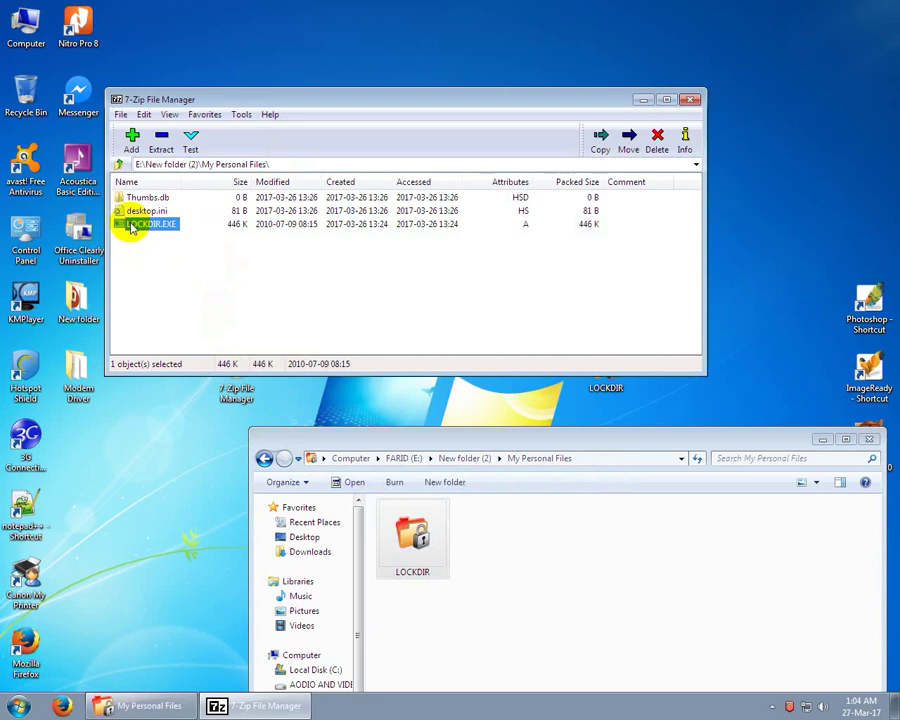
{"action": "key", "text": "Escape"}
{"action": "left_click", "coordinate": [138, 196]}
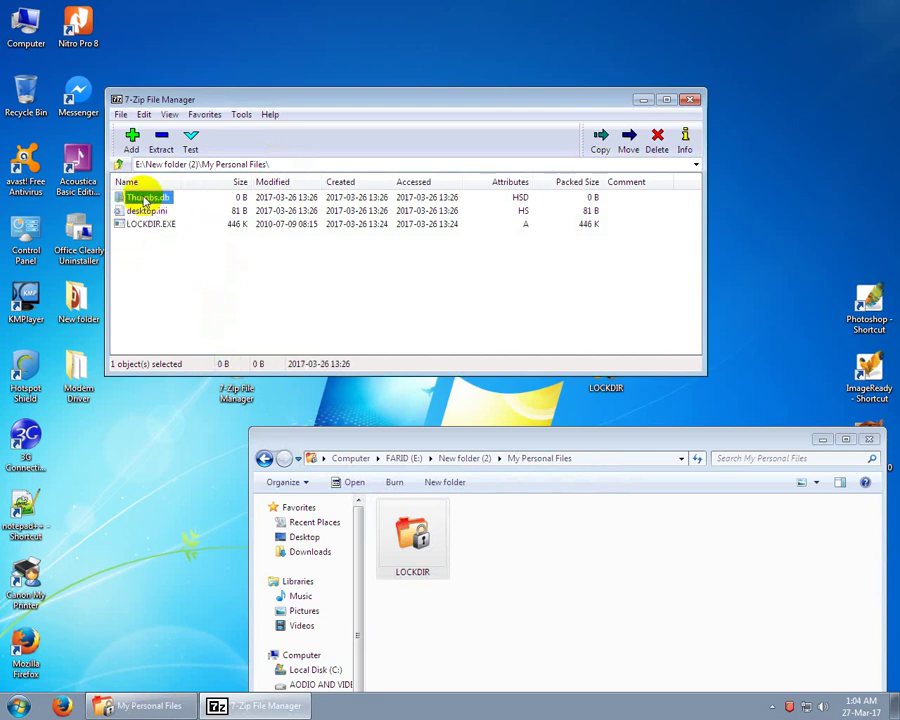
{"action": "left_click", "coordinate": [508, 550]}
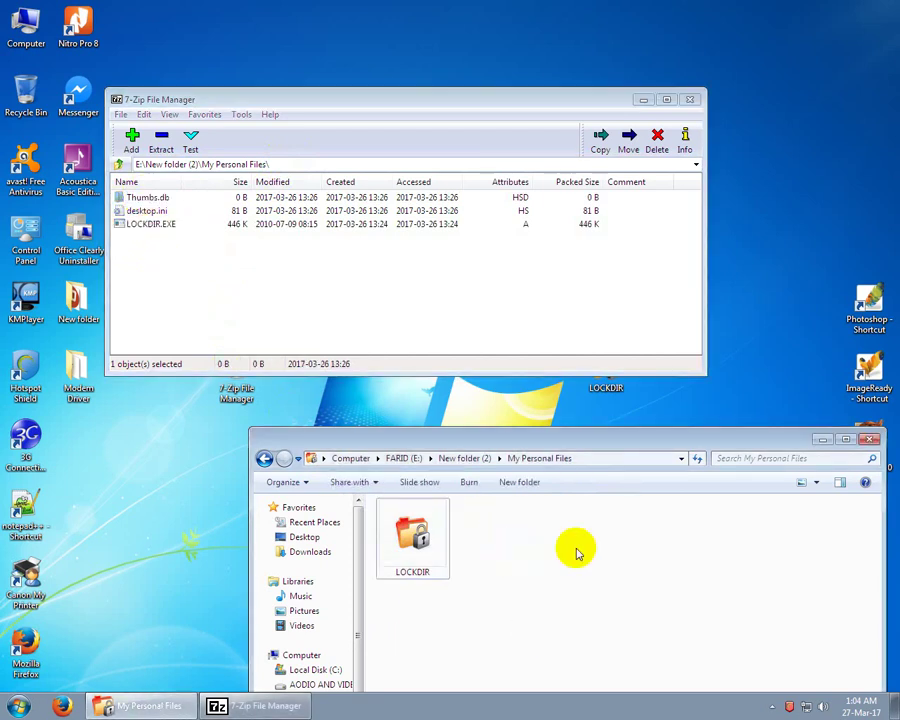
{"action": "left_click", "coordinate": [155, 200]}
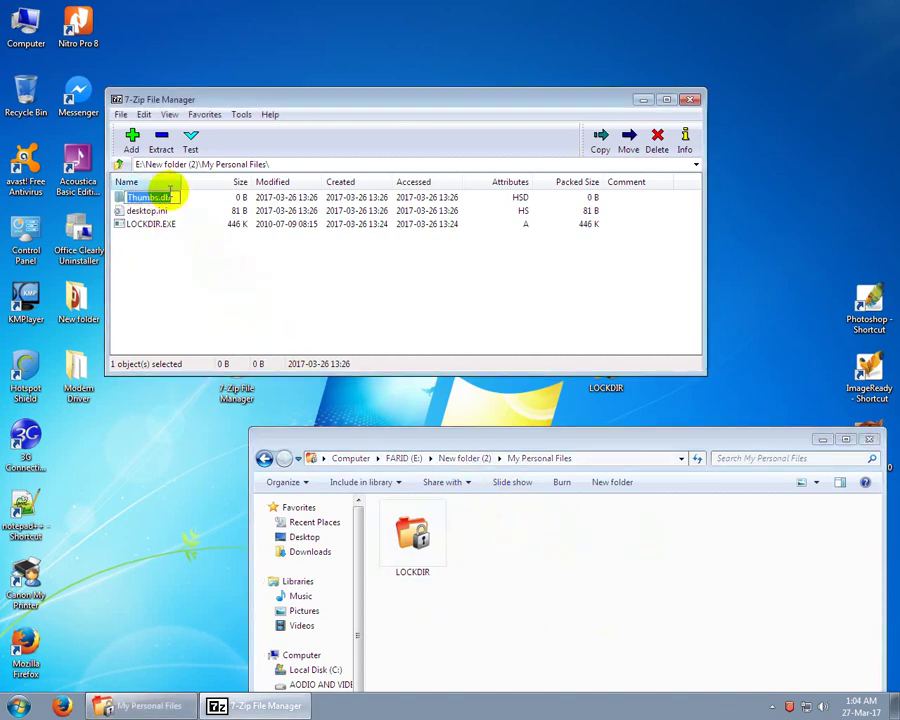
Open Thumbs.db and drill down through its hidden nested folders
{"action": "double_click", "coordinate": [125, 198]}
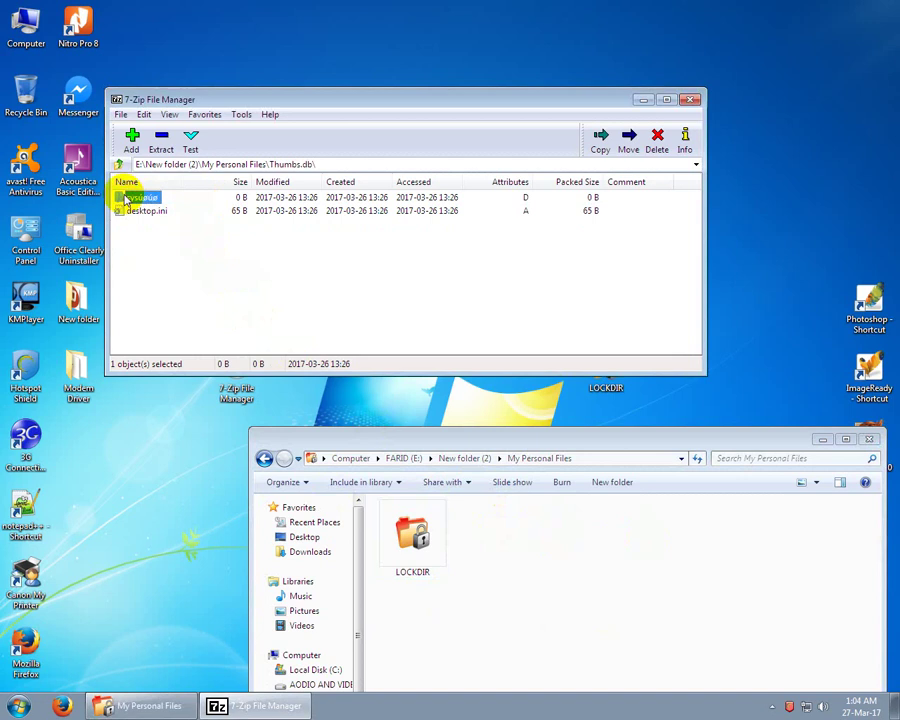
{"action": "double_click", "coordinate": [140, 199]}
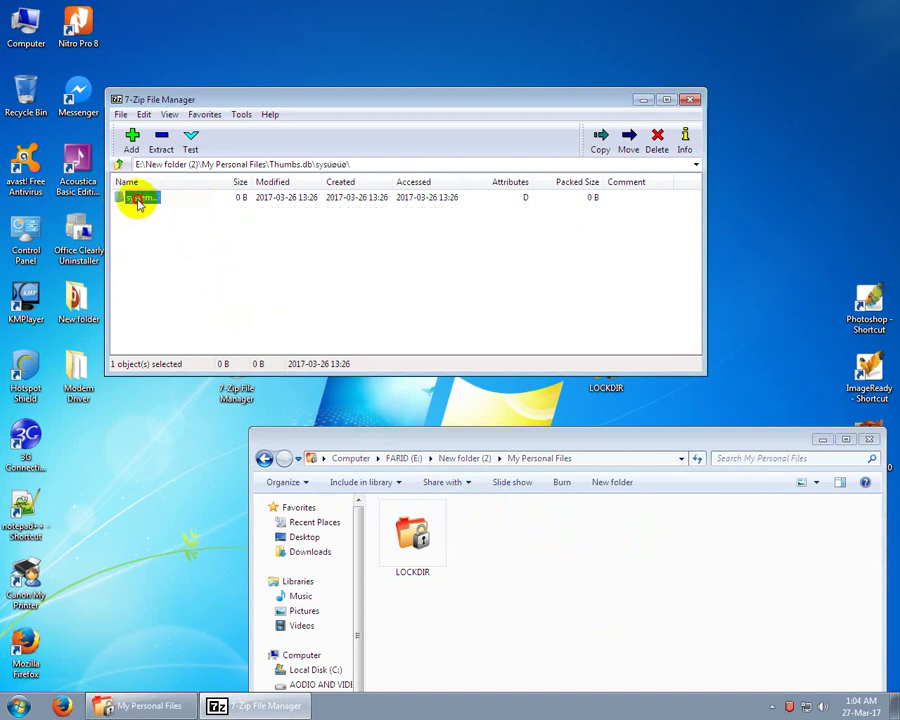
{"action": "double_click", "coordinate": [140, 200]}
Open the folder holding the hidden DSC photos and stretch the 7-Zip window taller
{"action": "double_click", "coordinate": [148, 197]}
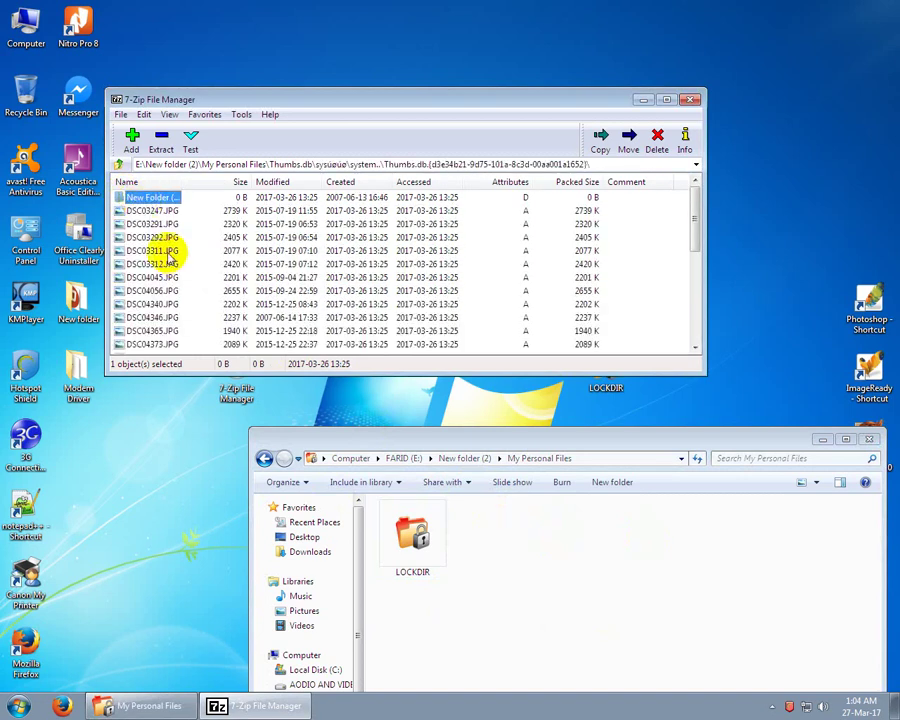
{"action": "key", "text": "Down"}
{"action": "key", "text": "Down"}
{"action": "key", "text": "Down"}
{"action": "left_click", "coordinate": [155, 303]}
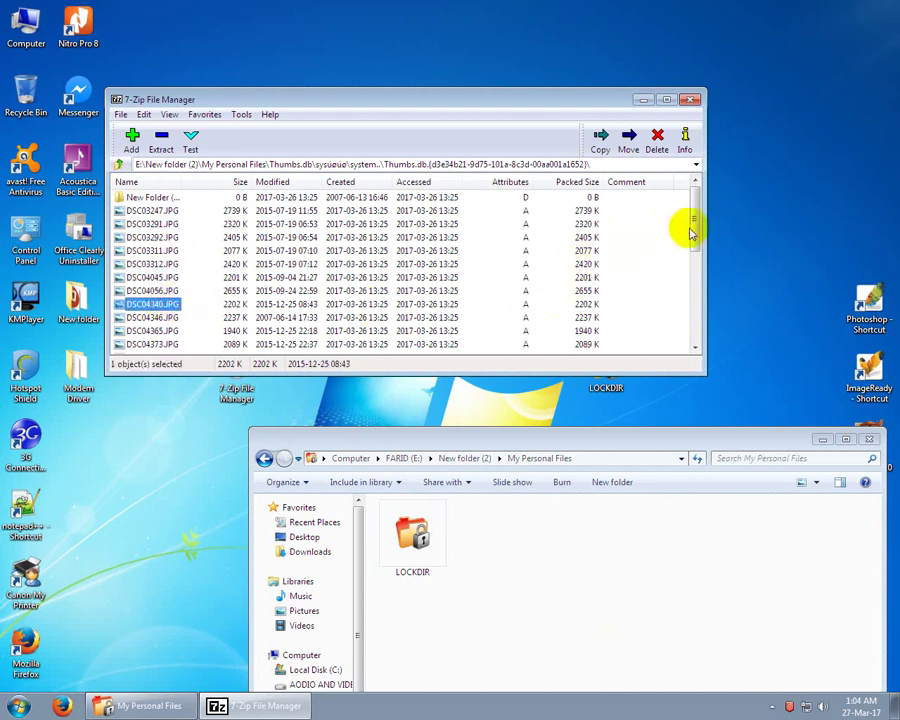
{"action": "left_click_drag", "start_coordinate": [691, 227], "coordinate": [580, 185]}
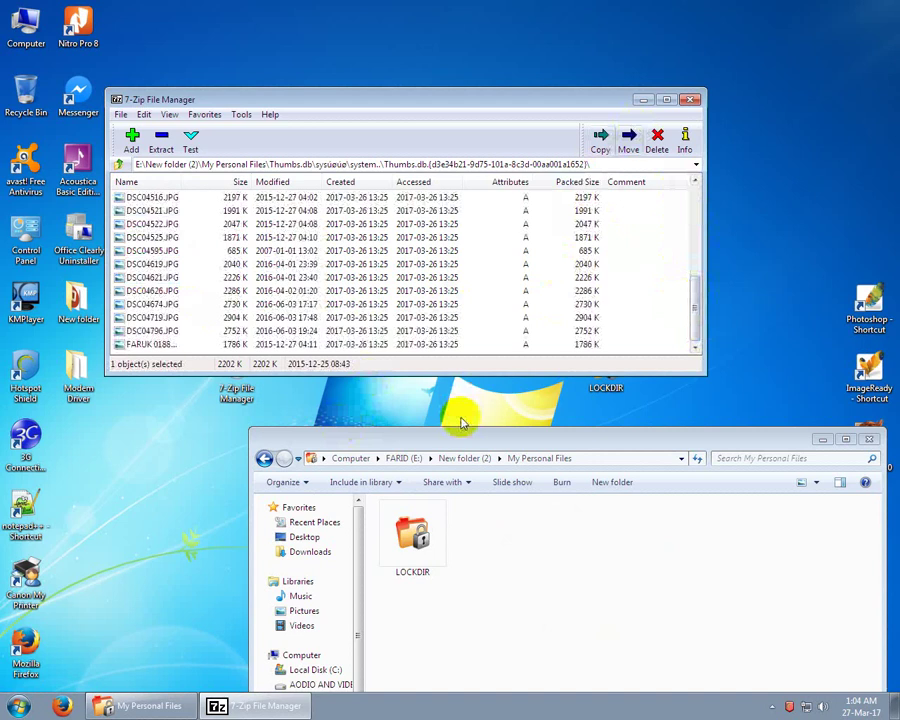
{"action": "left_click_drag", "start_coordinate": [451, 375], "coordinate": [438, 558]}
Select all 28 hidden items, from New Folder down to the last FARUK photo
{"action": "left_click", "coordinate": [143, 291]}
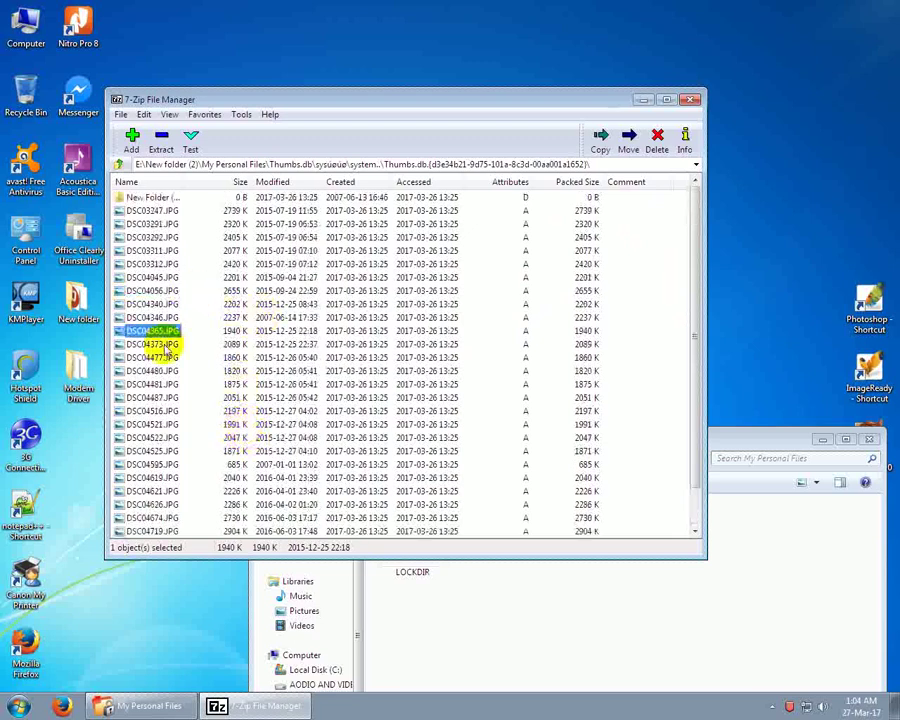
{"action": "scroll", "coordinate": [157, 458], "scroll_direction": "down", "scroll_amount": 1}
{"action": "scroll", "coordinate": [151, 372], "scroll_direction": "up", "scroll_amount": 1}
{"action": "scroll", "coordinate": [160, 460], "scroll_direction": "down", "scroll_amount": 1}
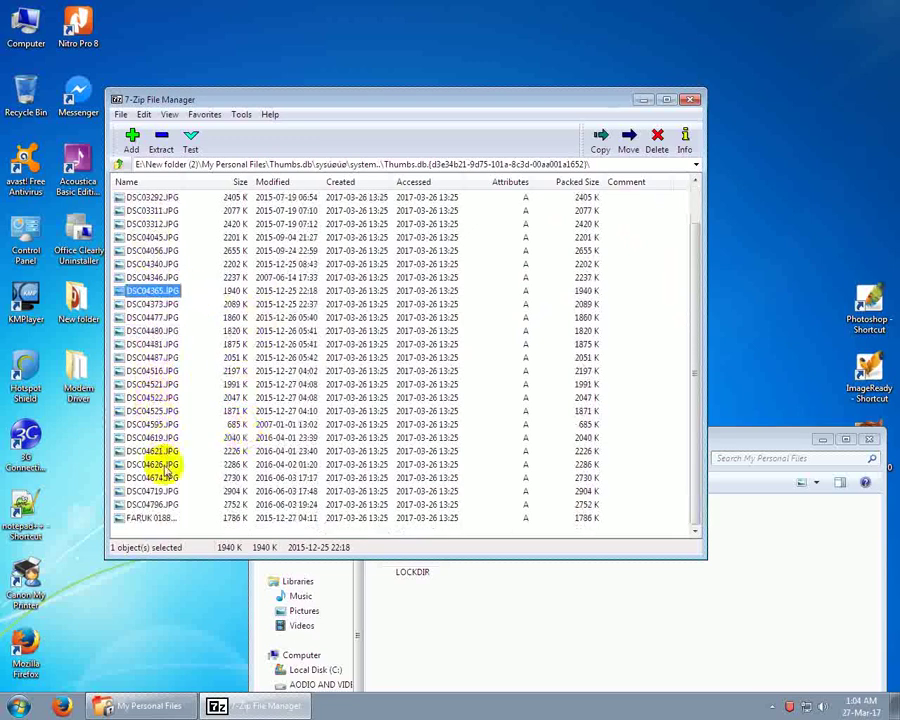
{"action": "left_click_drag", "start_coordinate": [161, 526], "coordinate": [128, 157]}
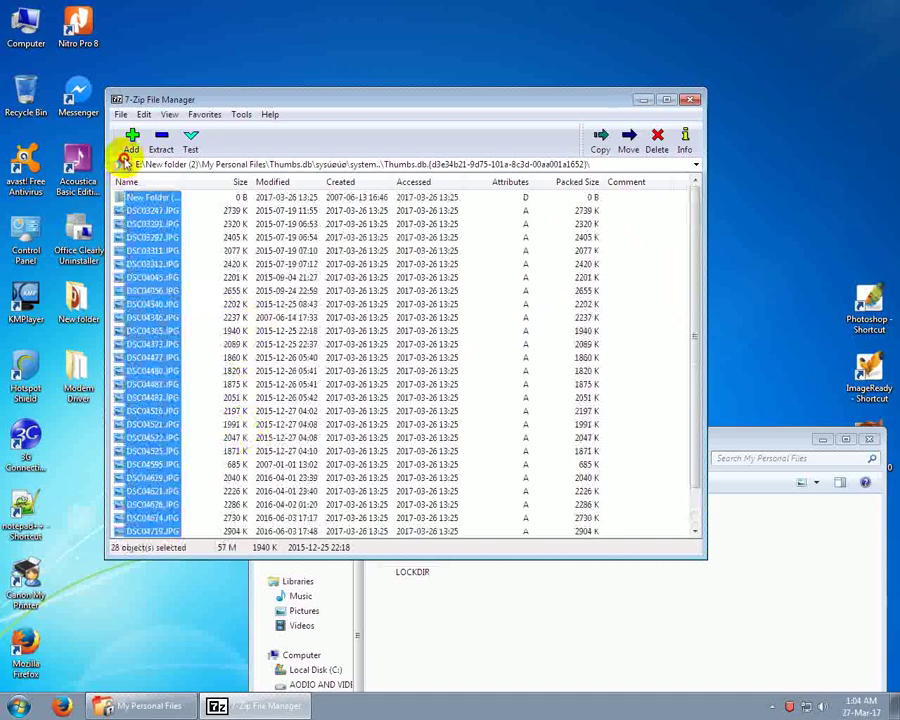
{"action": "left_click", "coordinate": [152, 238]}
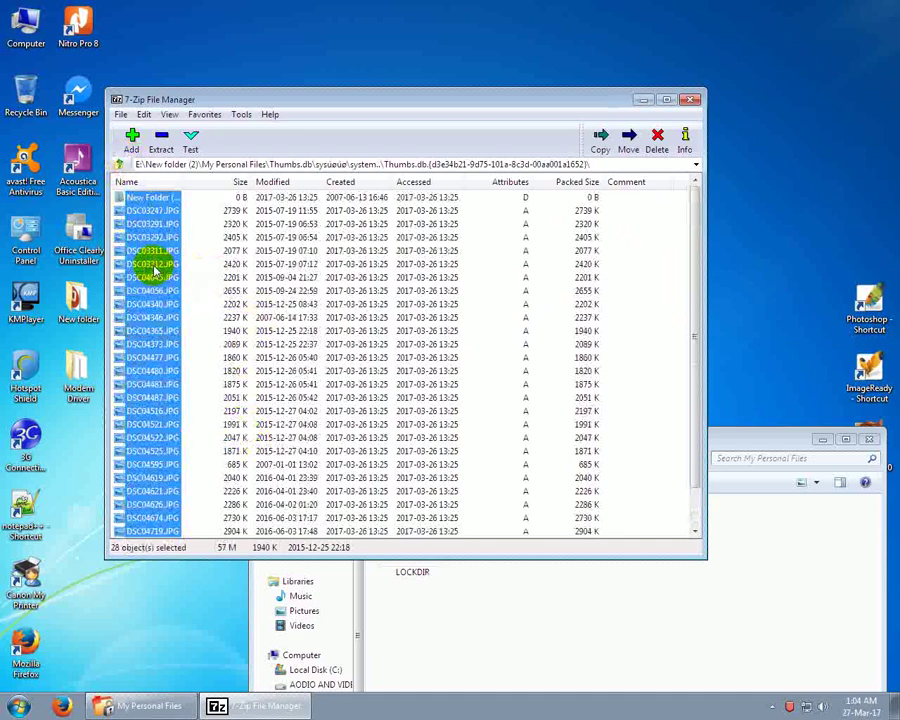
Copy the 28 selected items via Copy To into a new Desktop folder, New folder (2)
{"action": "right_click", "coordinate": [163, 269]}
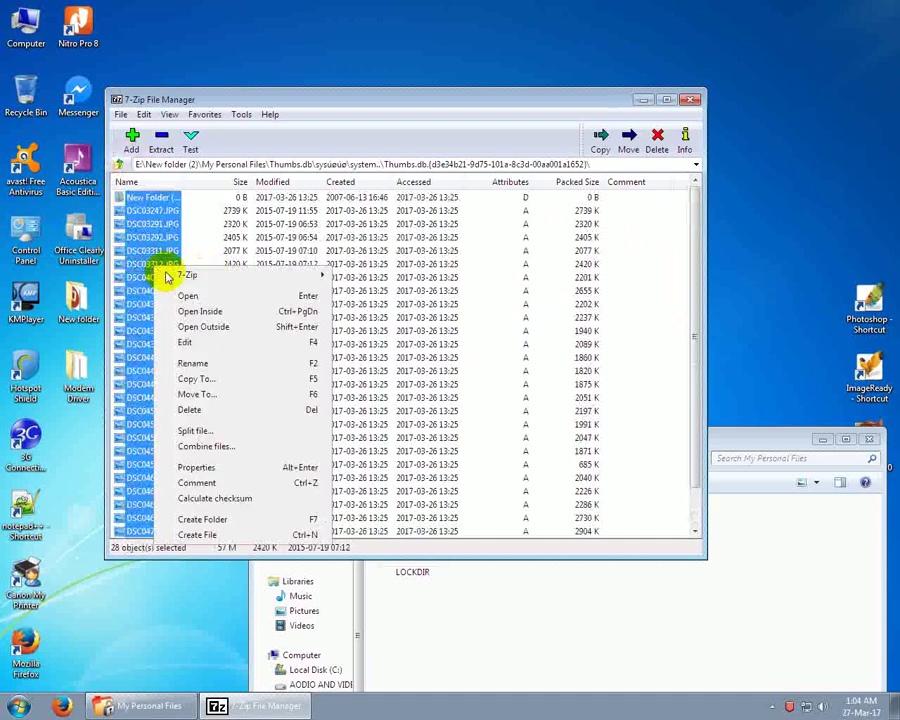
{"action": "left_click", "coordinate": [196, 379]}
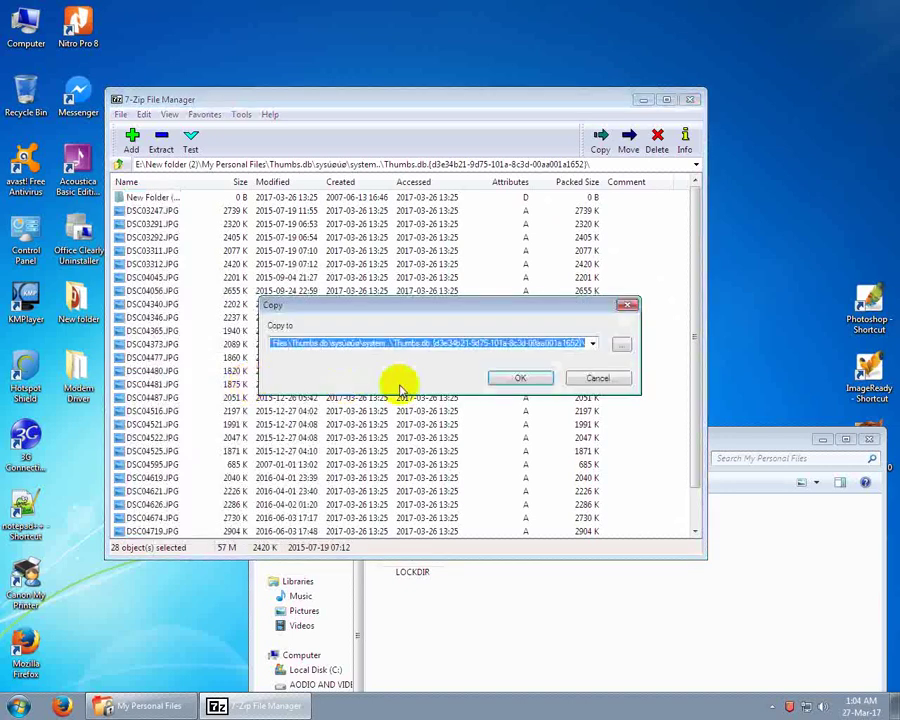
{"action": "left_click", "coordinate": [621, 346]}
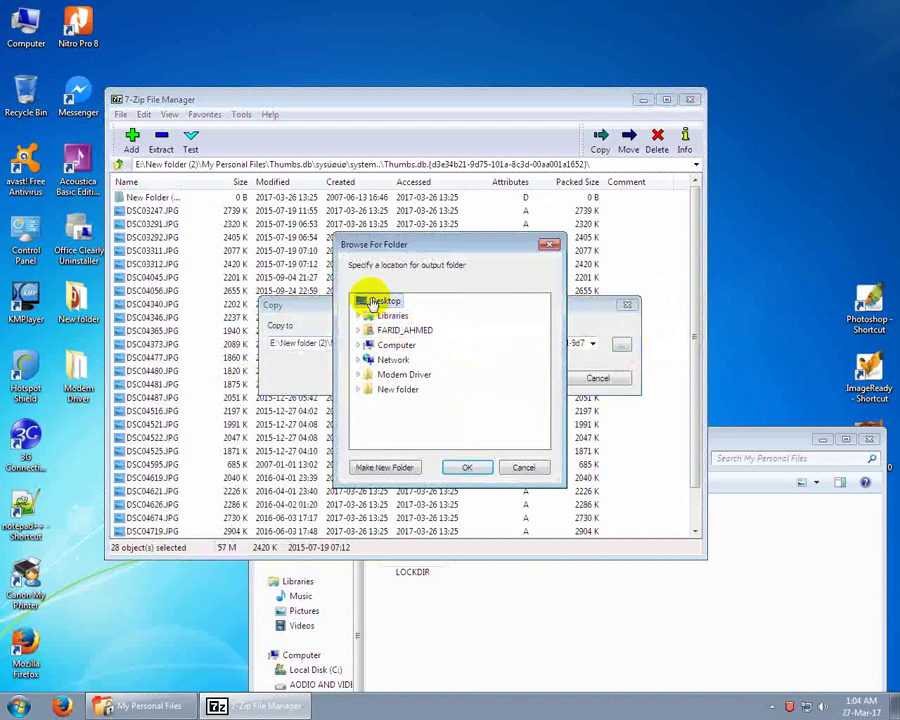
{"action": "left_click", "coordinate": [66, 440]}
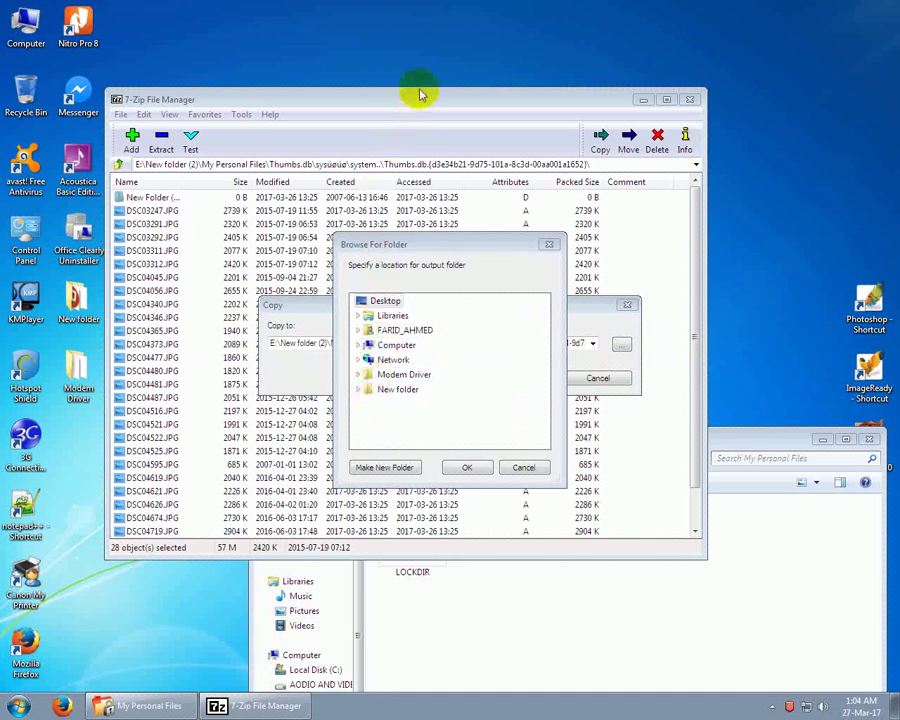
{"action": "left_click", "coordinate": [393, 474]}
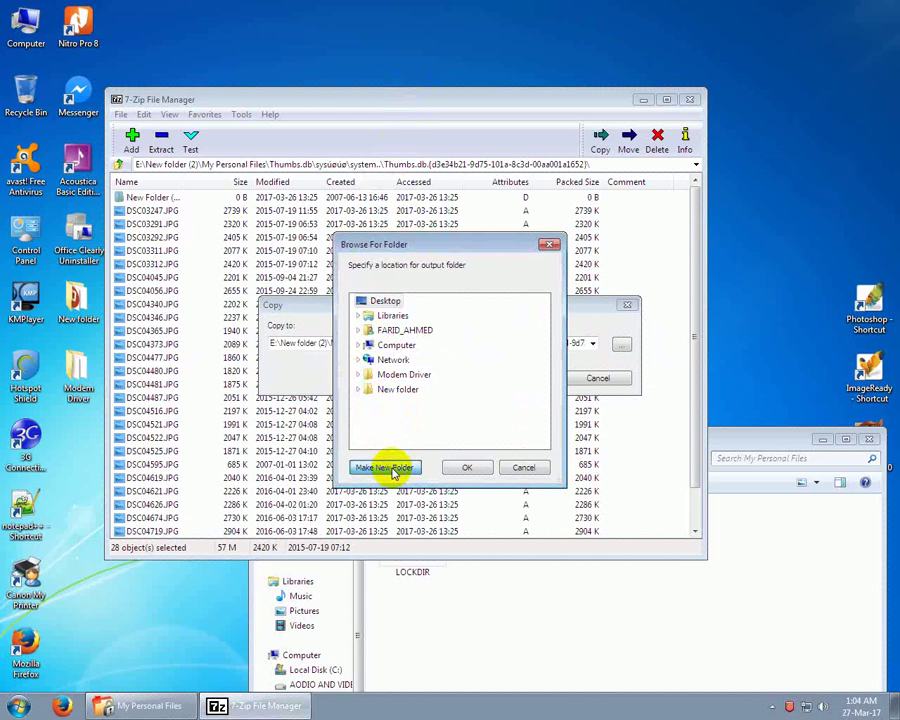
{"action": "left_click", "coordinate": [78, 440]}
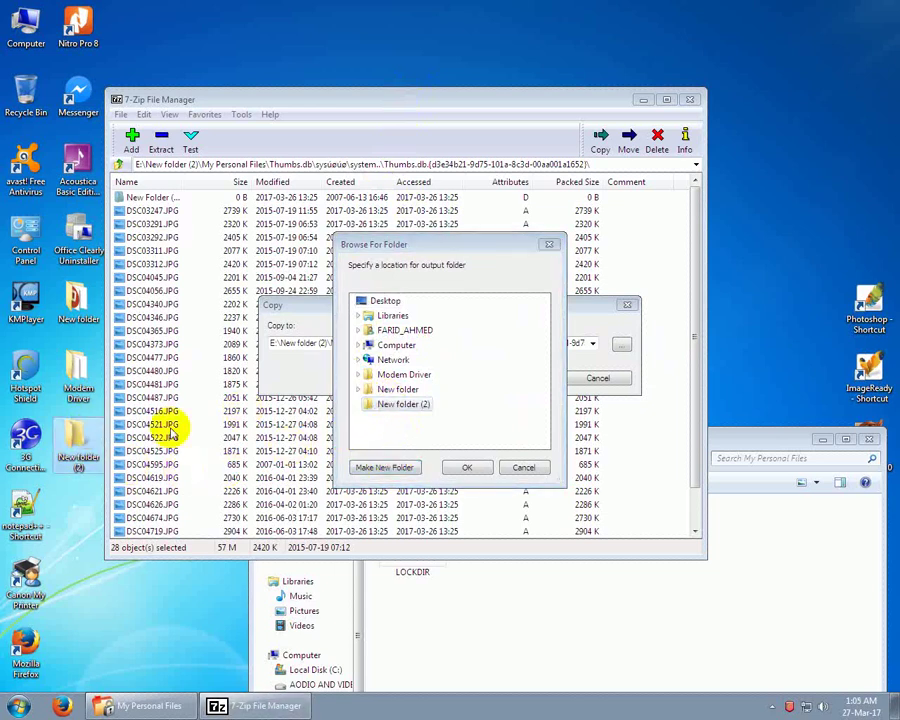
{"action": "left_click", "coordinate": [395, 405]}
{"action": "left_click", "coordinate": [466, 467]}
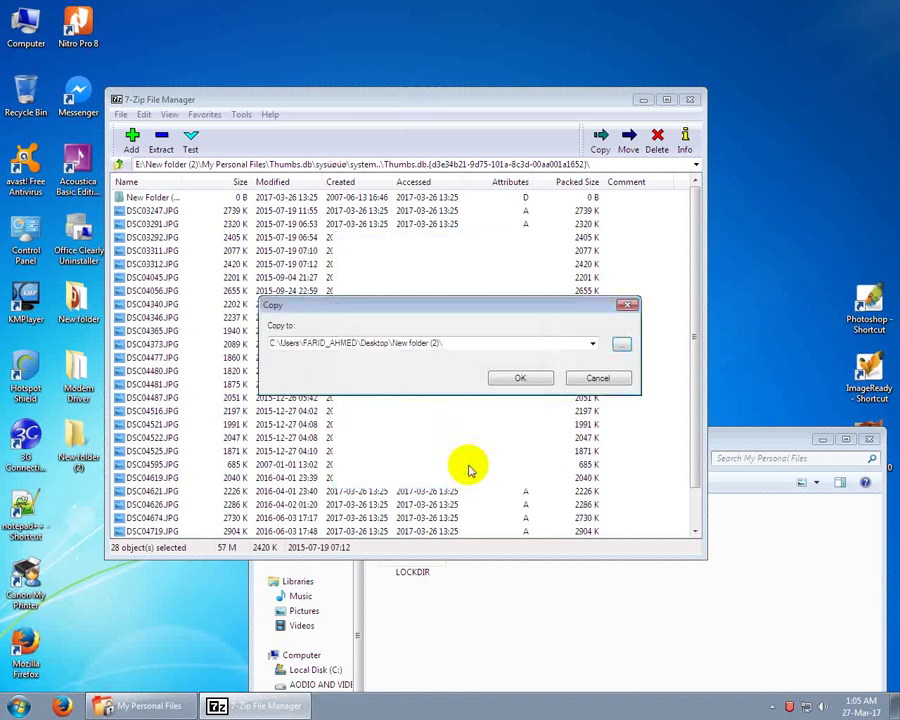
{"action": "left_click", "coordinate": [518, 377]}
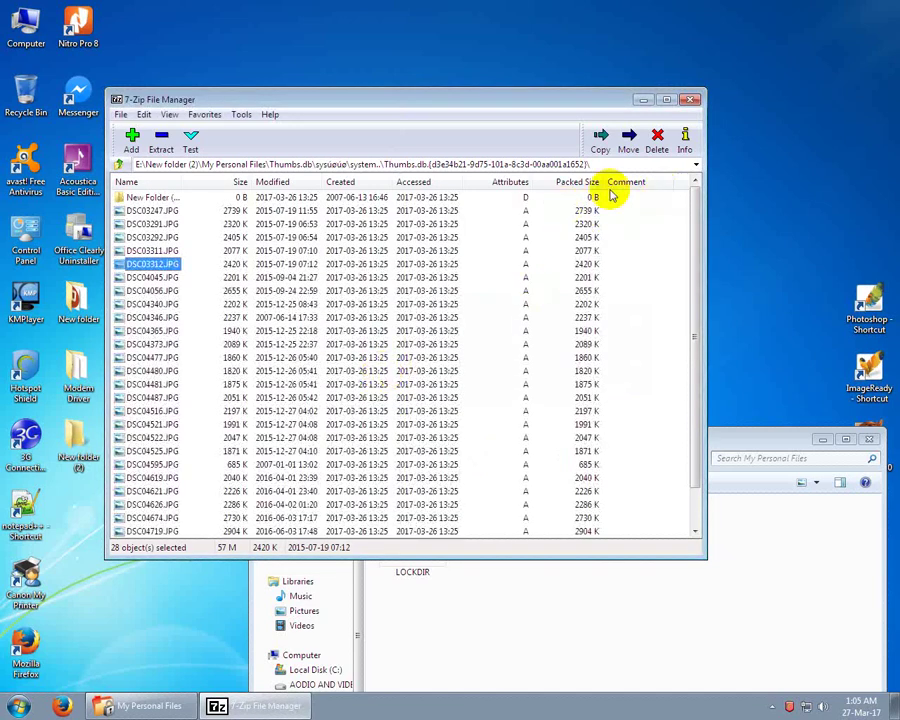
Close 7-Zip, confirm New folder (2) holds the 28 copied photos, then close it and move My Personal Files
{"action": "left_click", "coordinate": [691, 100]}
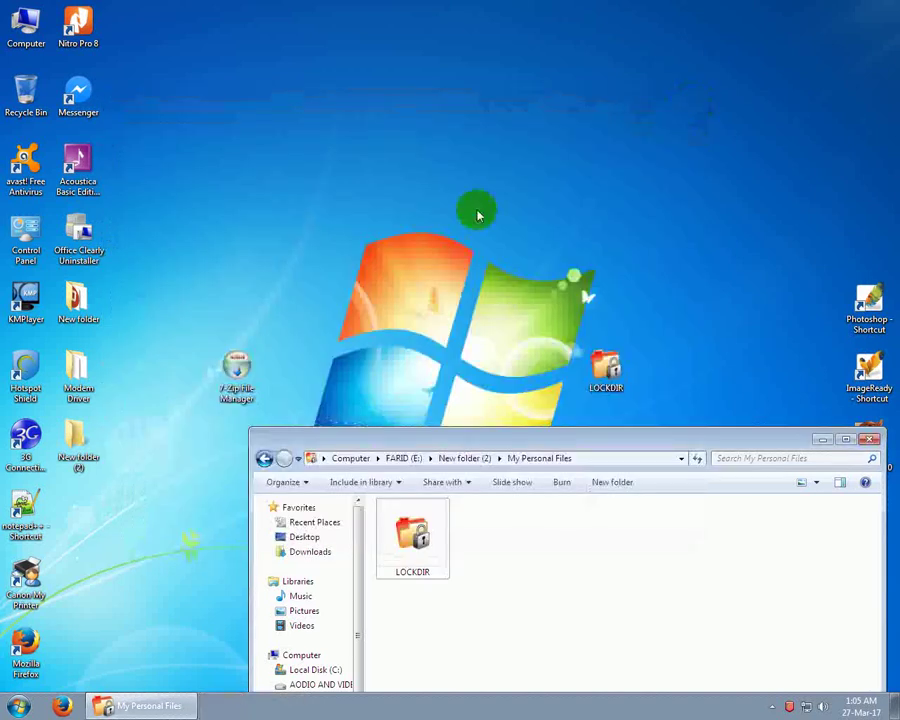
{"action": "double_click", "coordinate": [83, 437]}
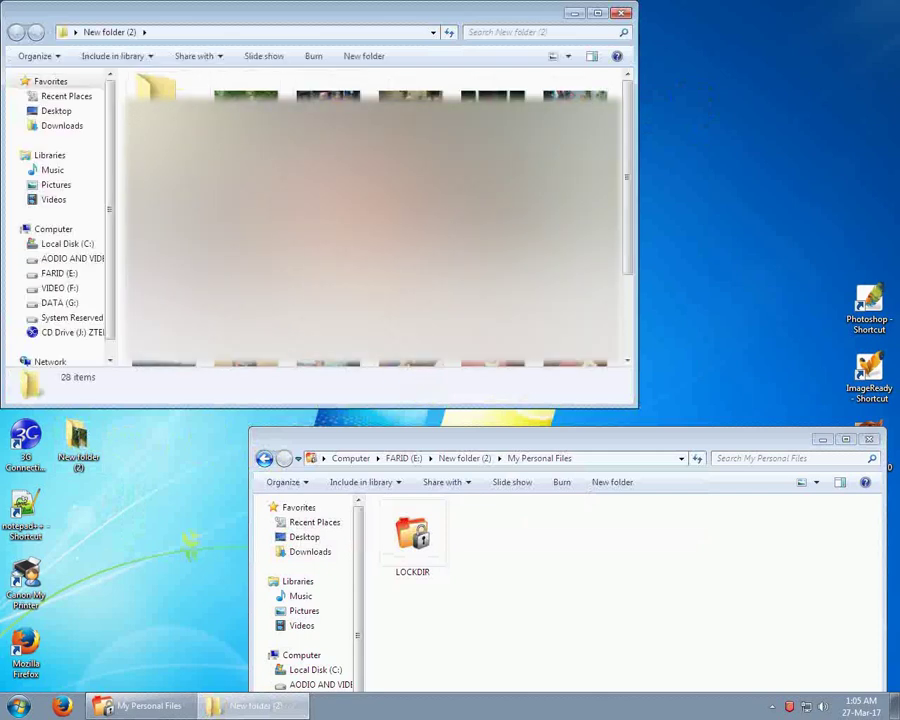
{"action": "scroll", "coordinate": [373, 220], "scroll_direction": "down", "scroll_amount": 3}
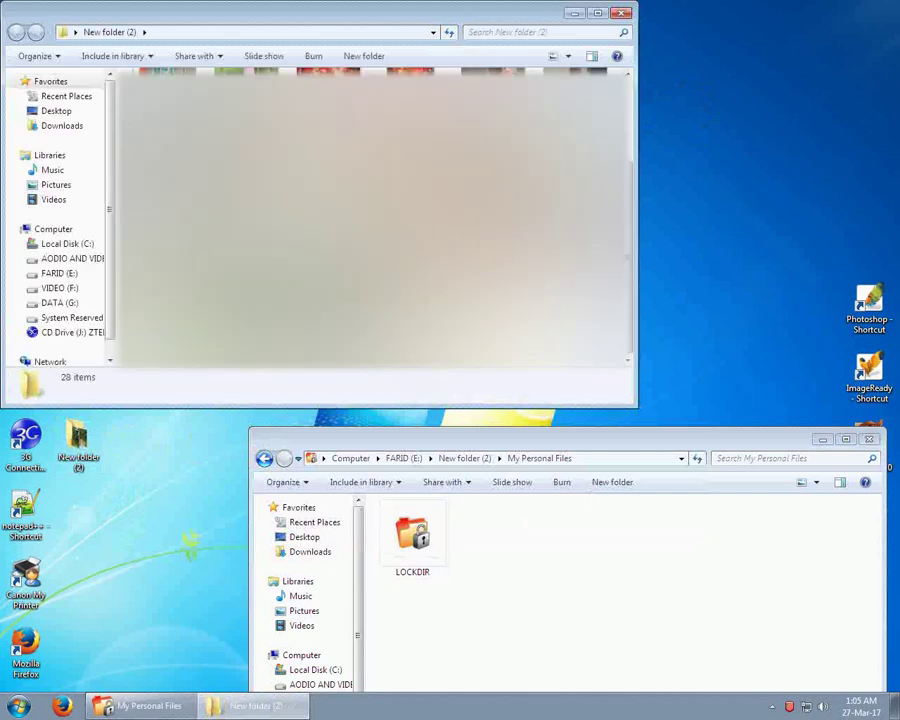
{"action": "scroll", "coordinate": [373, 220], "scroll_direction": "down", "scroll_amount": 2}
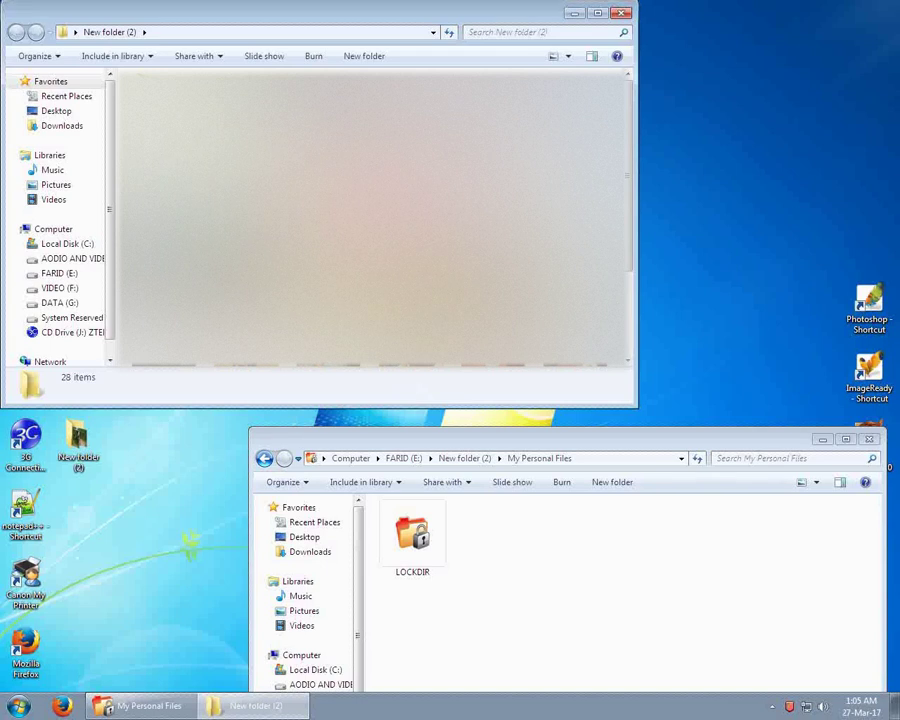
{"action": "left_click", "coordinate": [621, 14]}
{"action": "left_click_drag", "start_coordinate": [573, 436], "coordinate": [480, 250]}
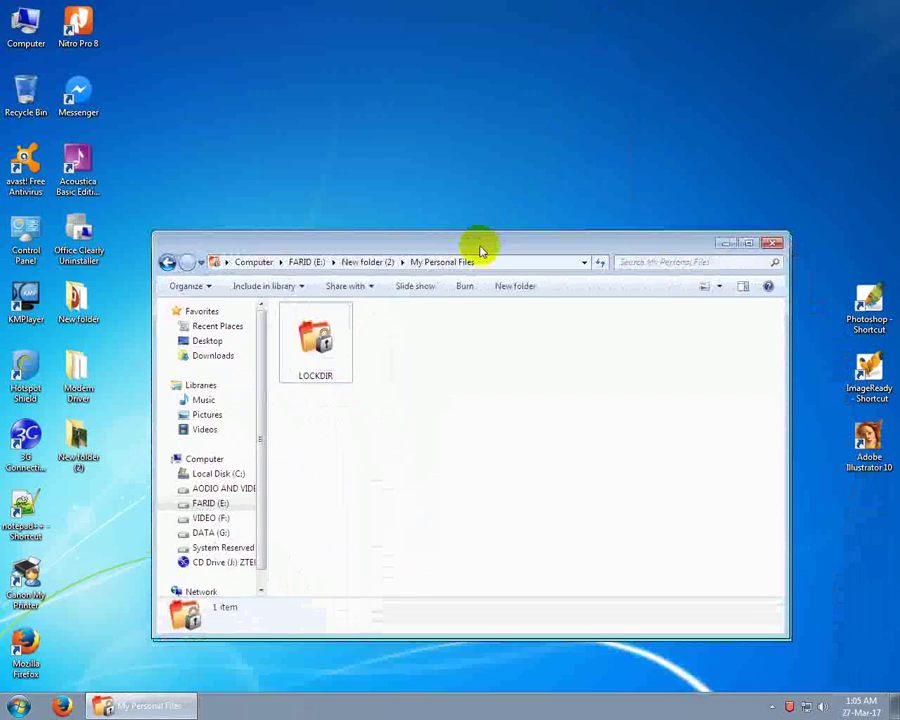
{"action": "left_click", "coordinate": [773, 243]}
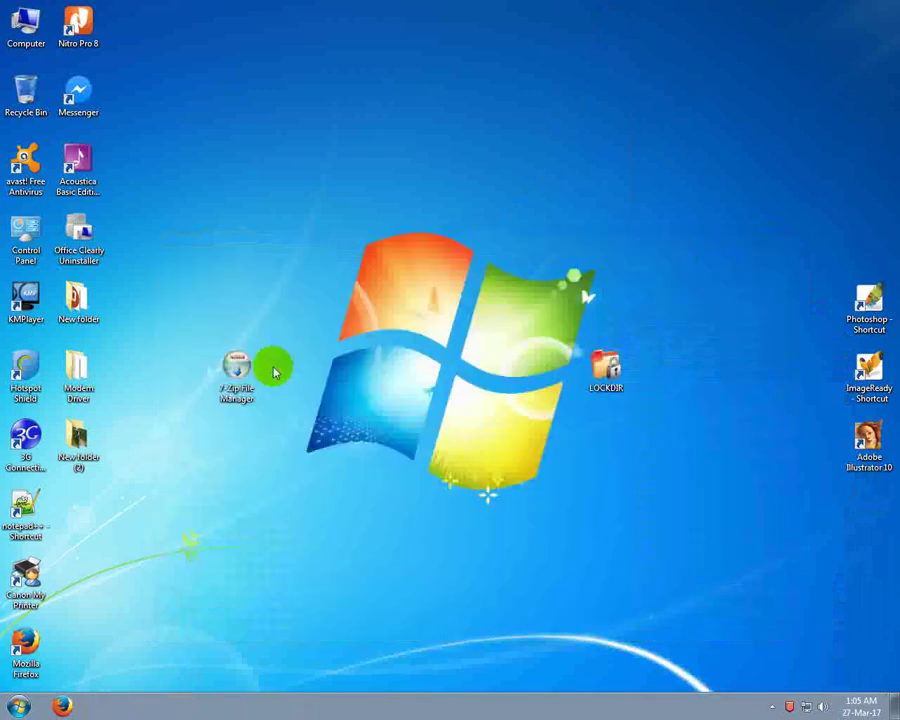
{"action": "left_click", "coordinate": [237, 372]}
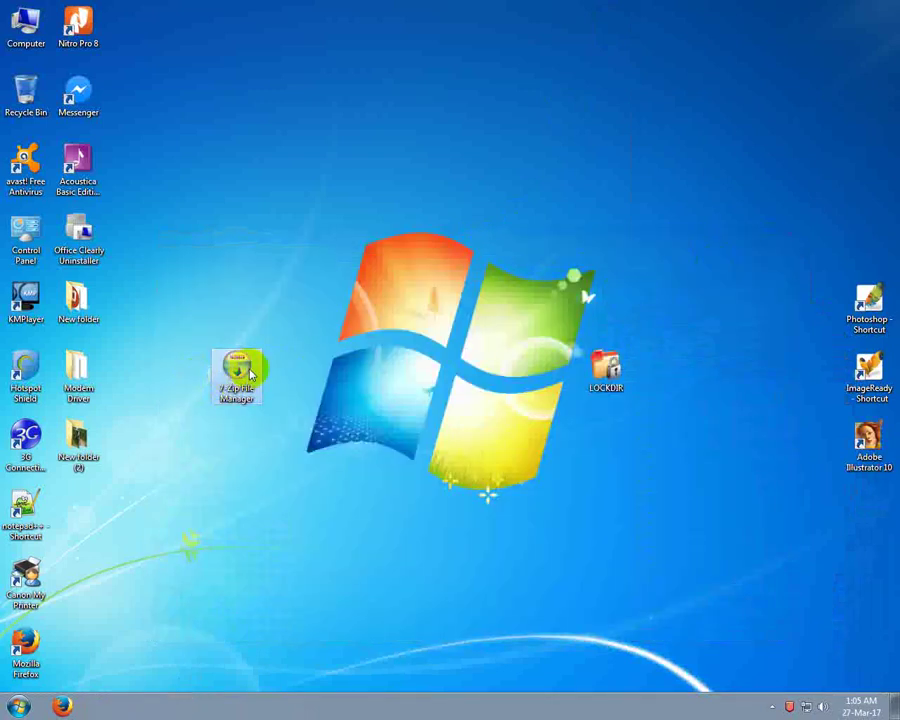
{"action": "double_click", "coordinate": [232, 372]}
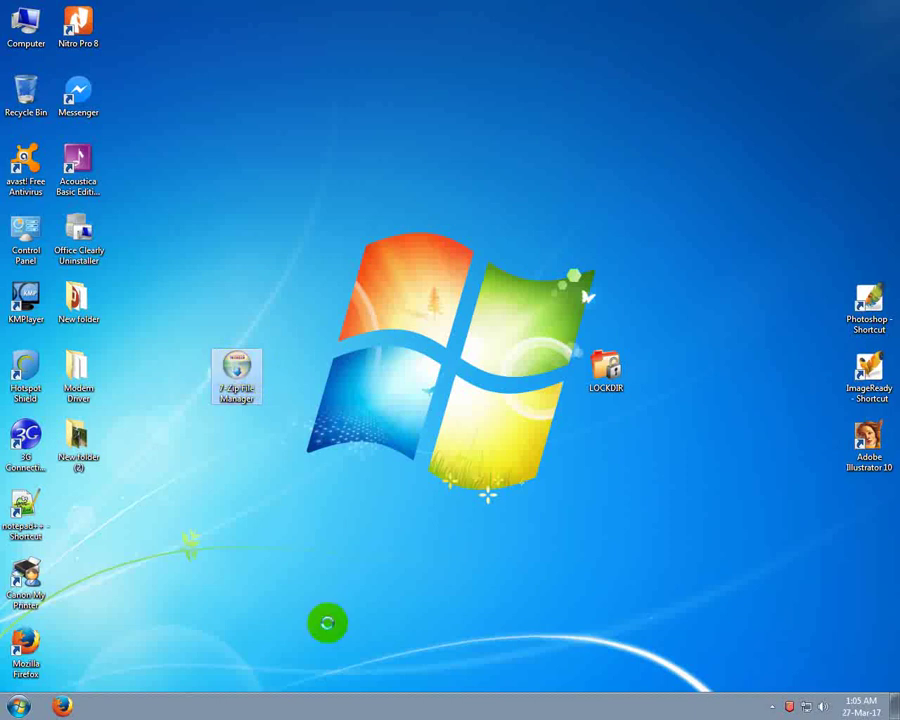
{"action": "right_click", "coordinate": [231, 368]}
{"action": "left_click", "coordinate": [290, 357]}
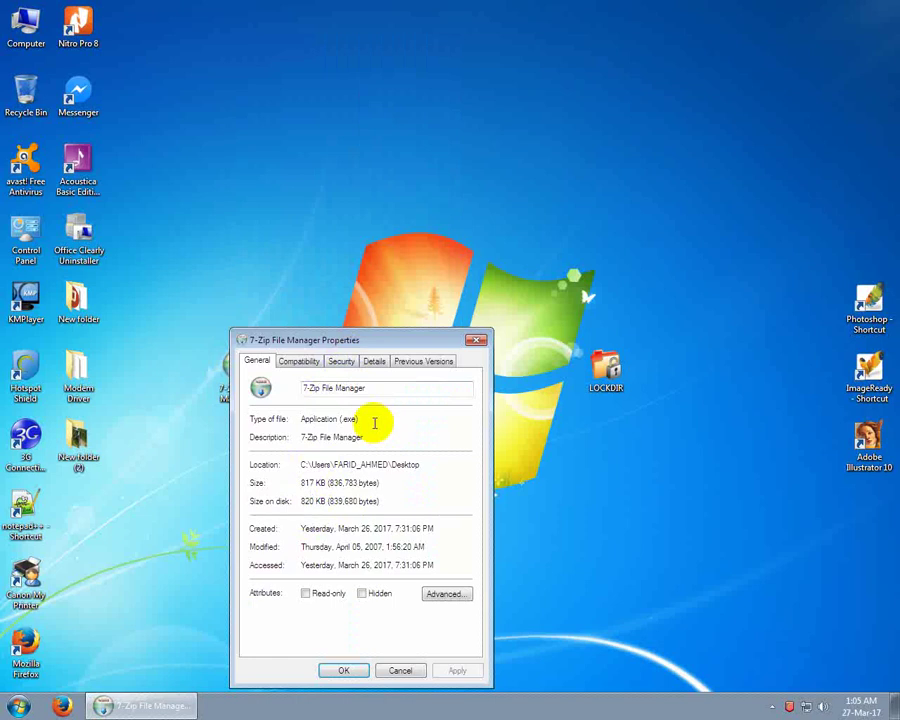
{"action": "left_click_drag", "start_coordinate": [301, 387], "coordinate": [380, 384]}
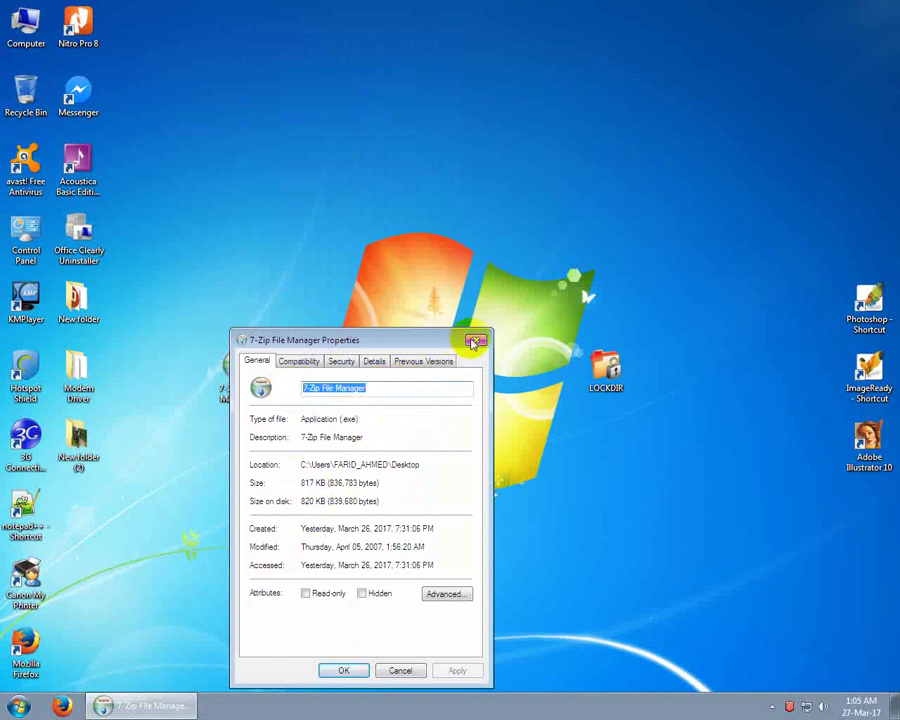
{"action": "left_click", "coordinate": [372, 361]}
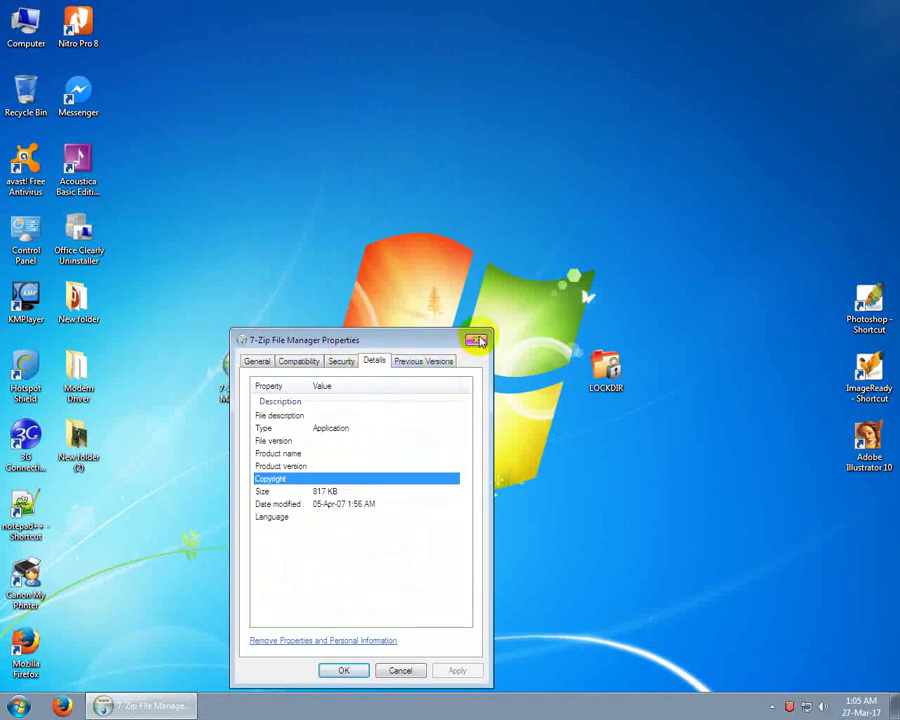
{"action": "left_click", "coordinate": [353, 493]}
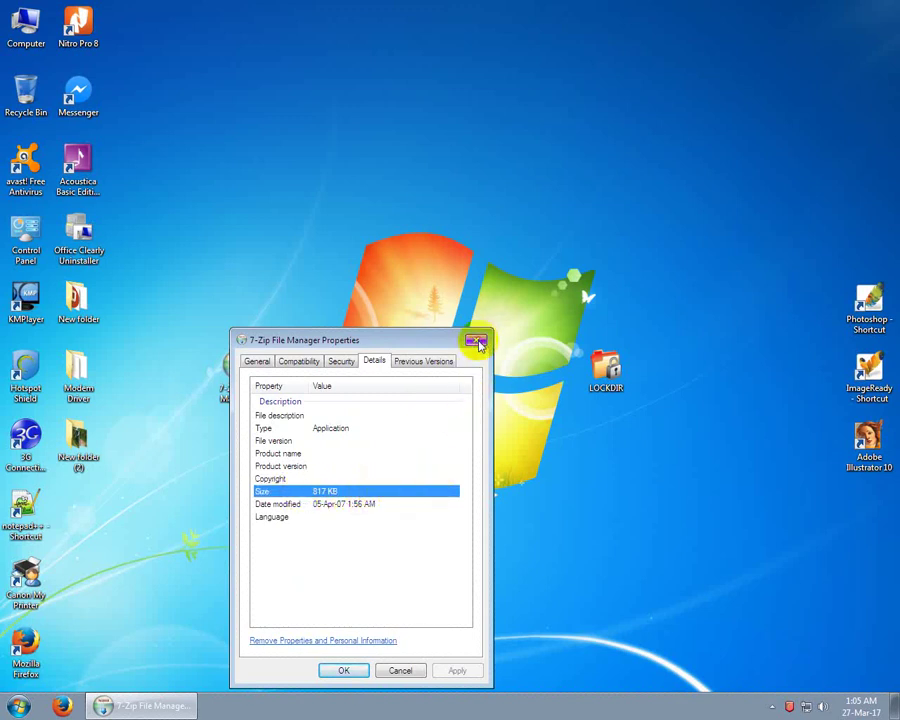
{"action": "left_click", "coordinate": [477, 343]}
{"action": "right_click", "coordinate": [516, 204]}
{"action": "left_click", "coordinate": [540, 242]}
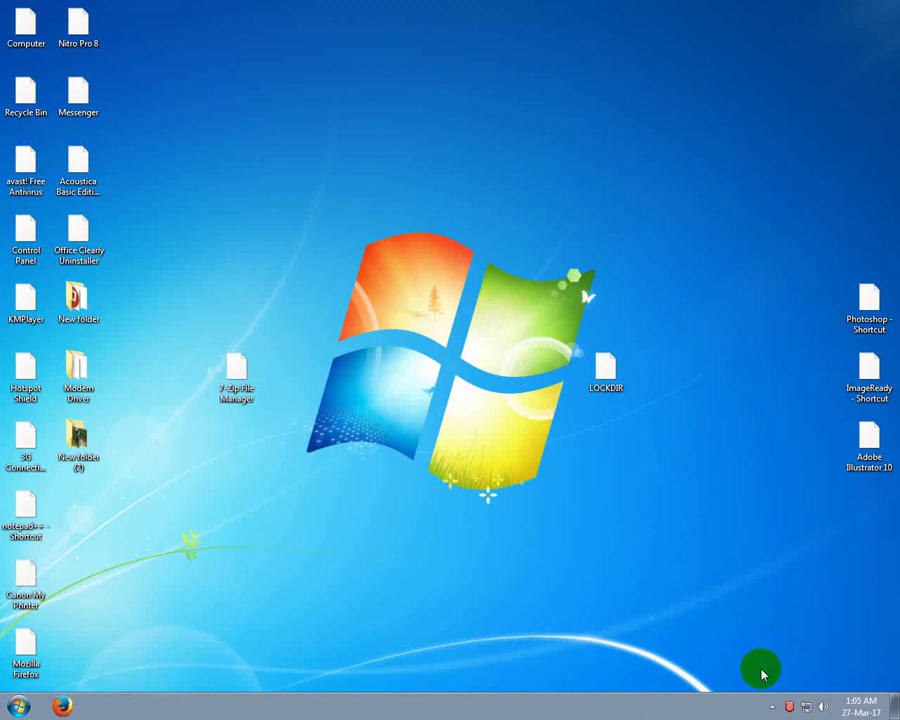